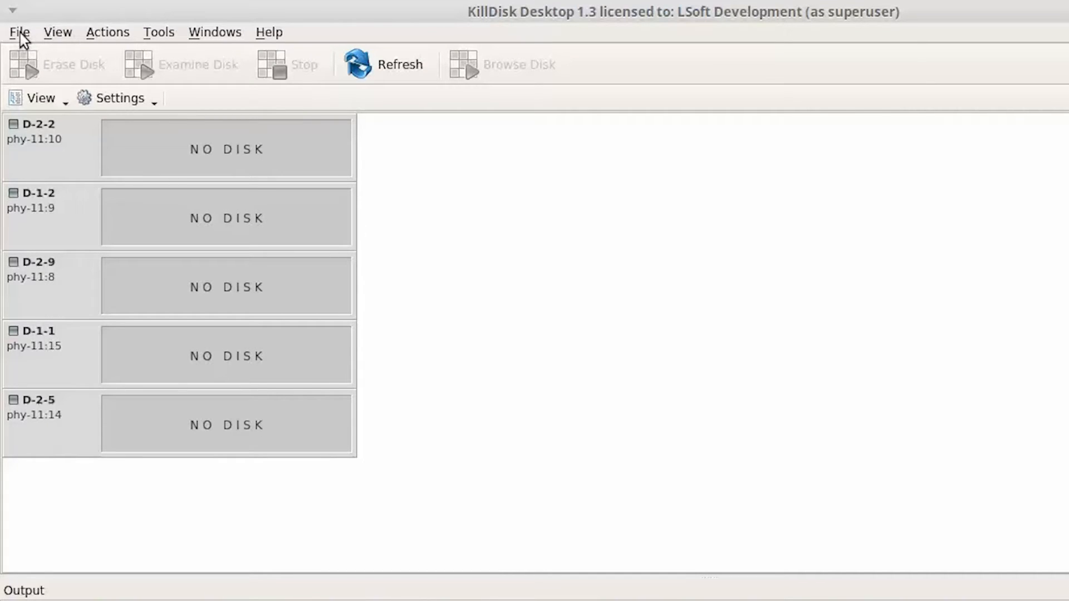
Save the hardware information as hddinfo_default.xml in the KillDisk Desktop folder and close the message
{"action": "left_click", "coordinate": [20, 33]}
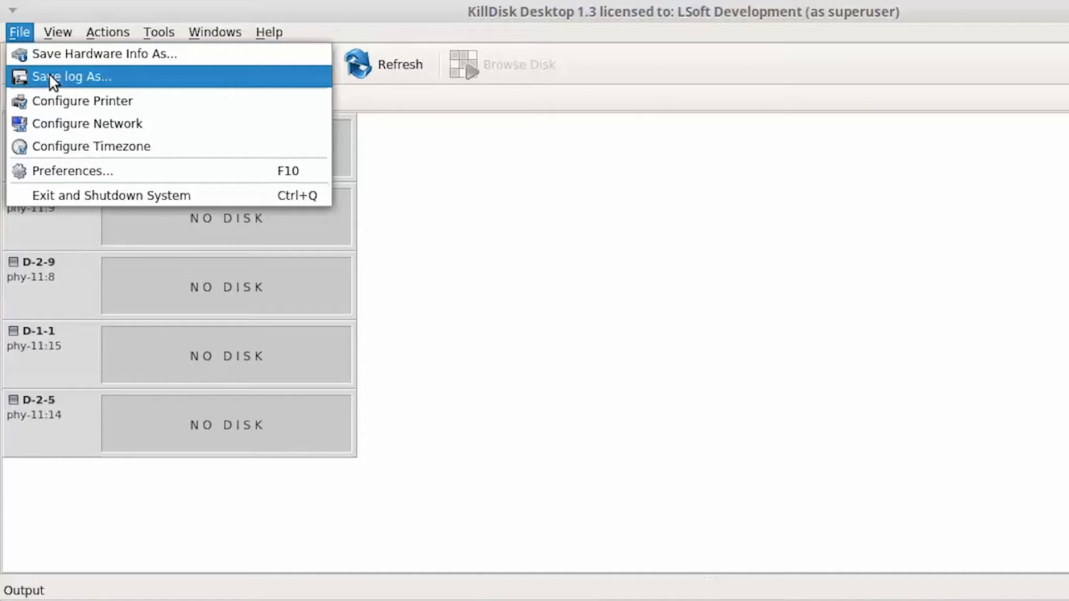
{"action": "left_click", "coordinate": [54, 54]}
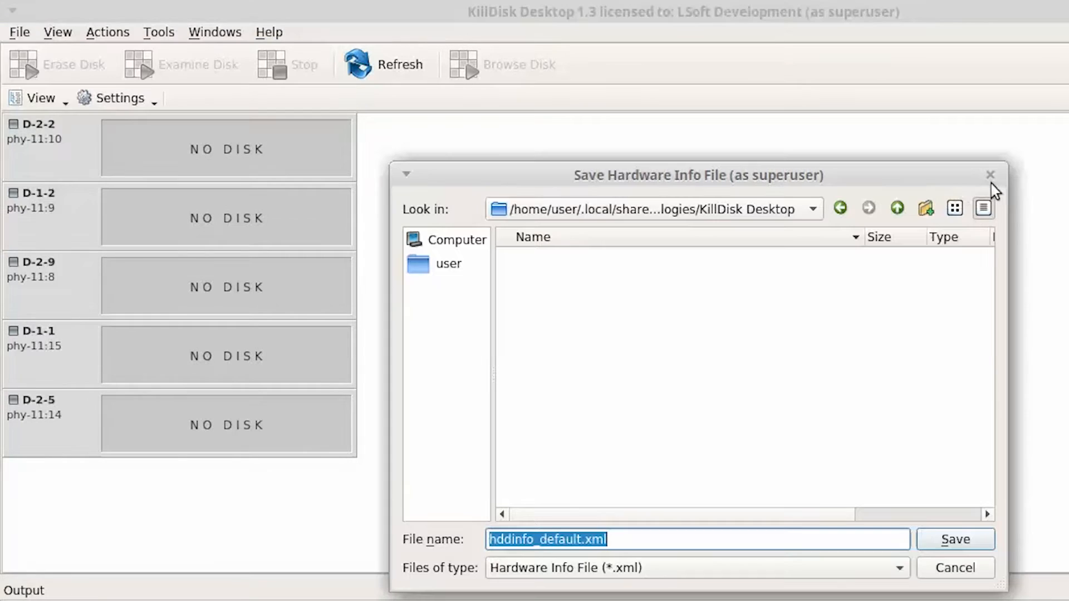
{"action": "left_click", "coordinate": [976, 543]}
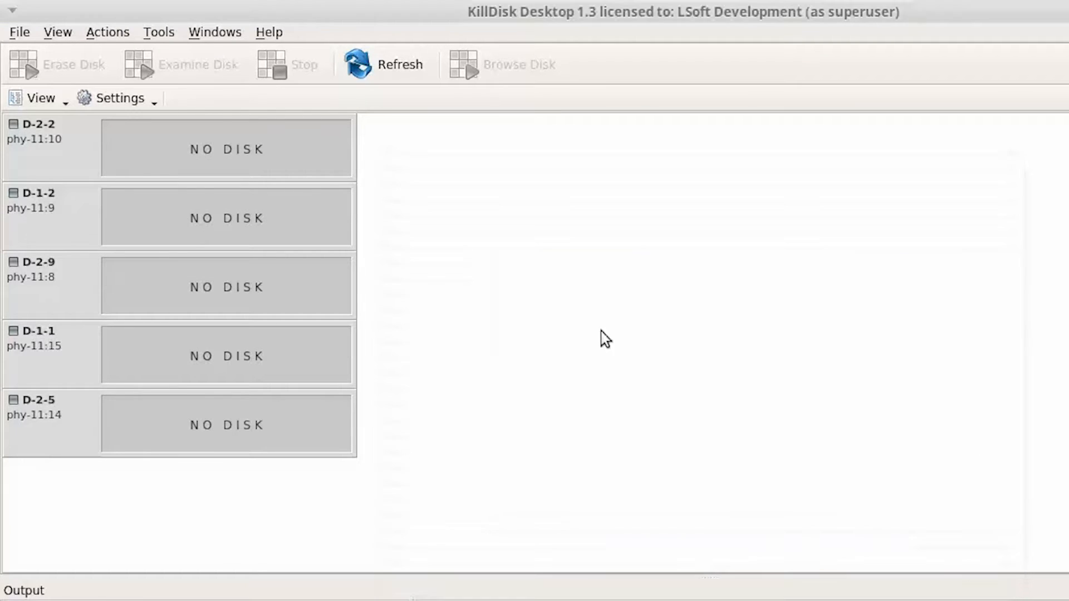
{"action": "left_click", "coordinate": [872, 412]}
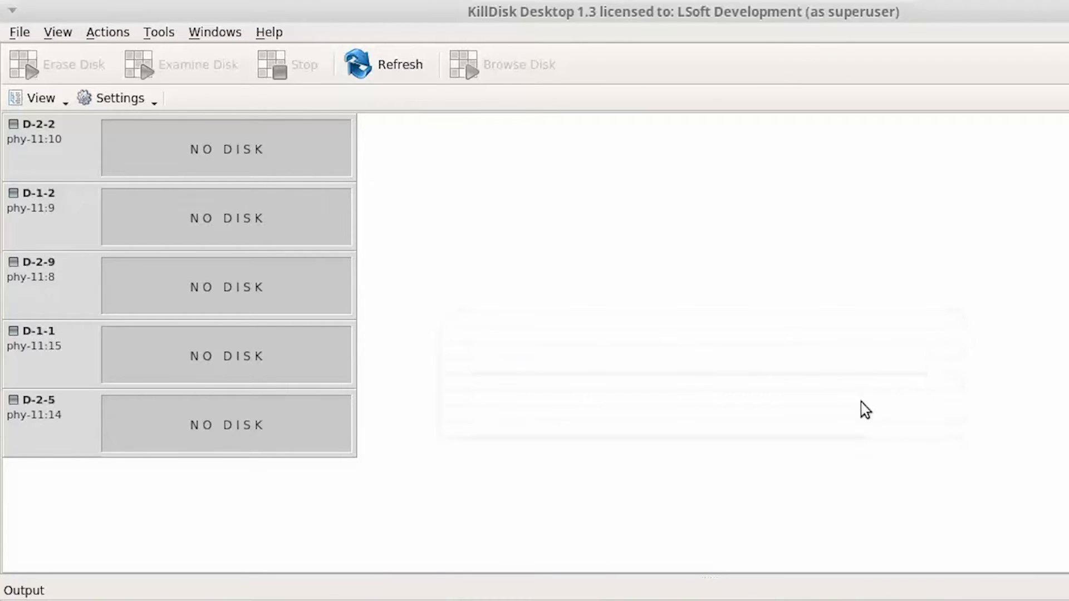
Save the application log as applog.txt, replacing the existing file, and close the message
{"action": "left_click", "coordinate": [20, 33]}
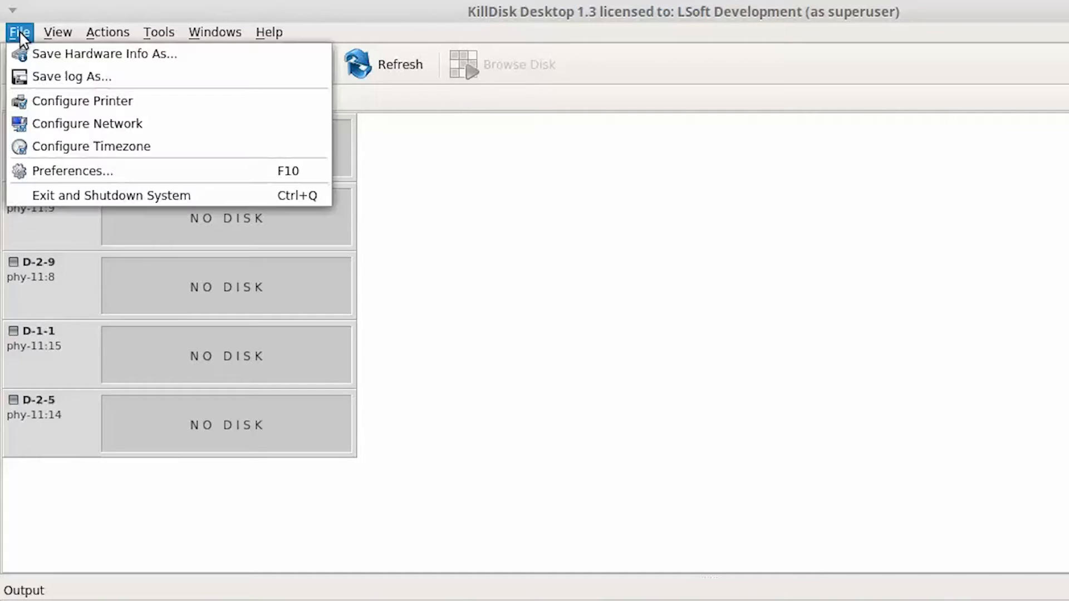
{"action": "left_click", "coordinate": [45, 76]}
{"action": "left_click", "coordinate": [945, 543]}
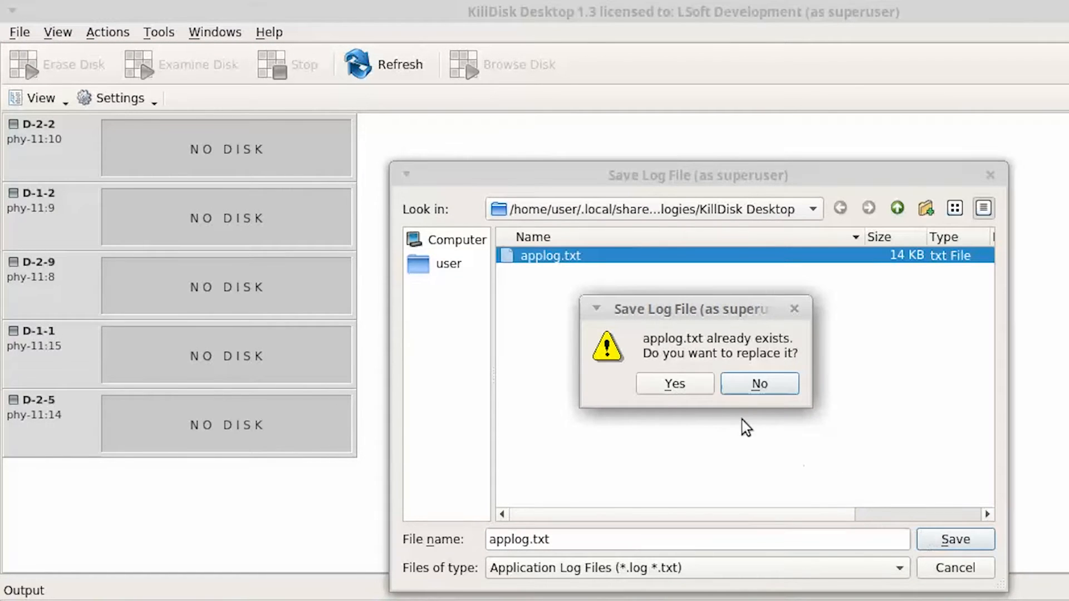
{"action": "left_click", "coordinate": [674, 384]}
{"action": "left_click", "coordinate": [893, 416]}
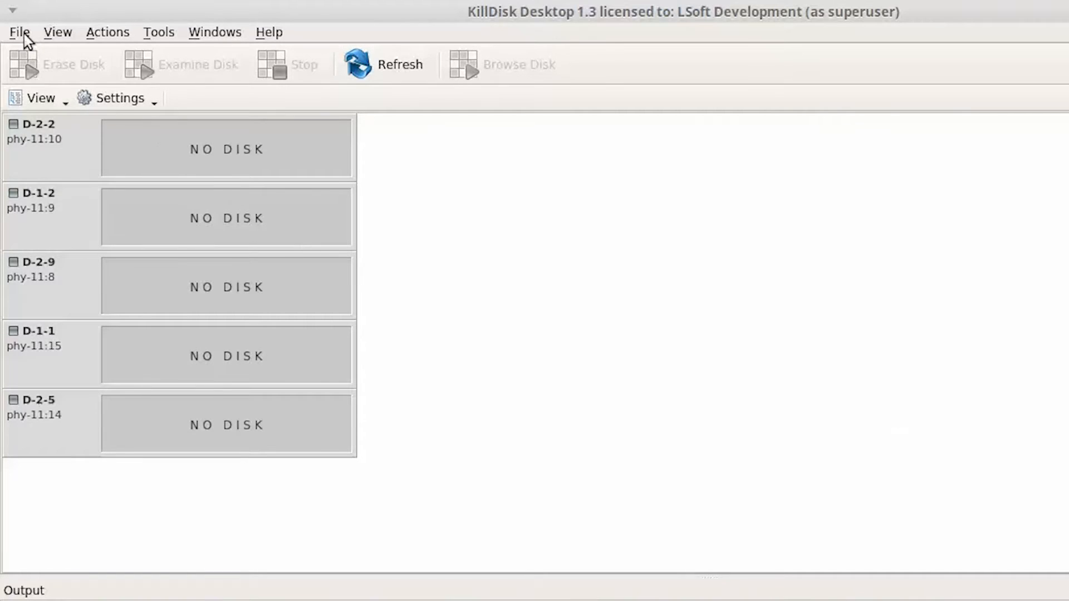
Open the printer configuration, review the Brother-HL-3170CDW-series-USB properties from Policies through Ink/Toner Levels, and close the printer windows
{"action": "left_click", "coordinate": [23, 34]}
{"action": "left_click", "coordinate": [95, 106]}
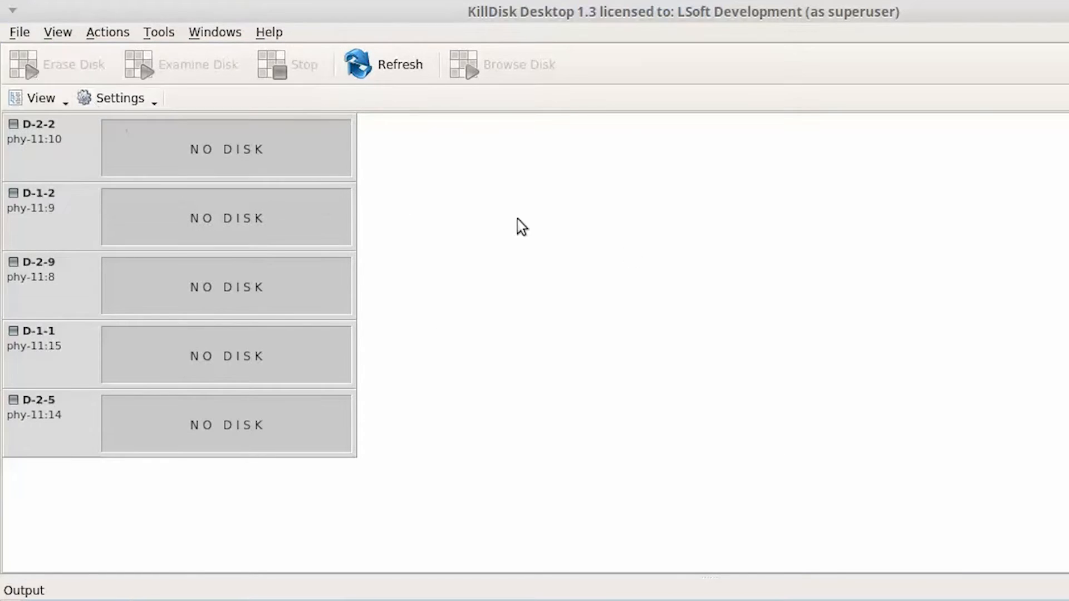
{"action": "left_click", "coordinate": [570, 468]}
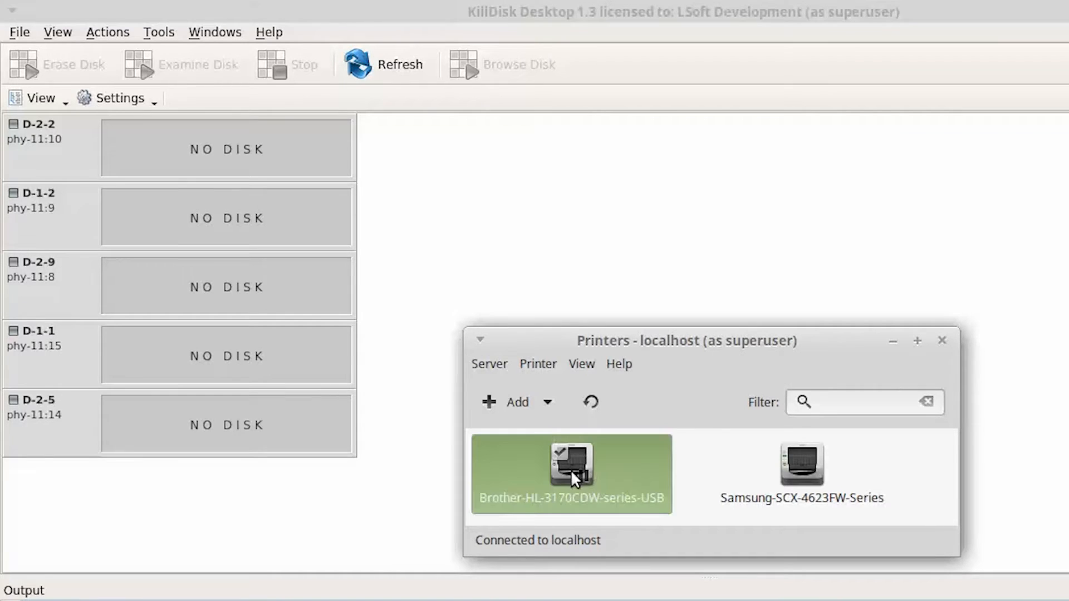
{"action": "double_click", "coordinate": [565, 453]}
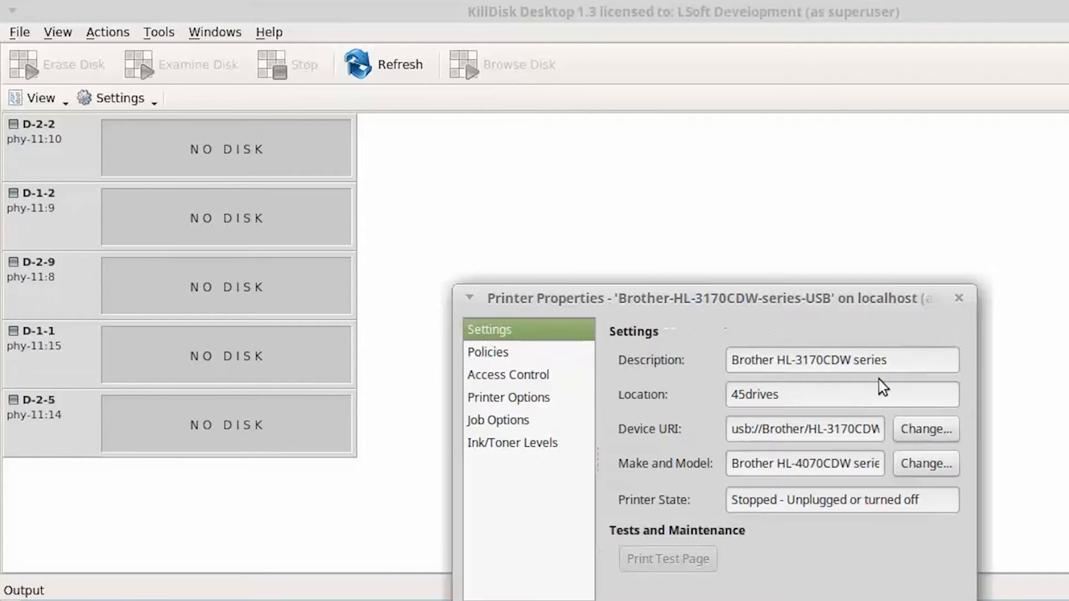
{"action": "left_click", "coordinate": [507, 354]}
{"action": "left_click", "coordinate": [512, 375]}
{"action": "left_click", "coordinate": [517, 399]}
{"action": "left_click", "coordinate": [521, 423]}
{"action": "left_click", "coordinate": [524, 443]}
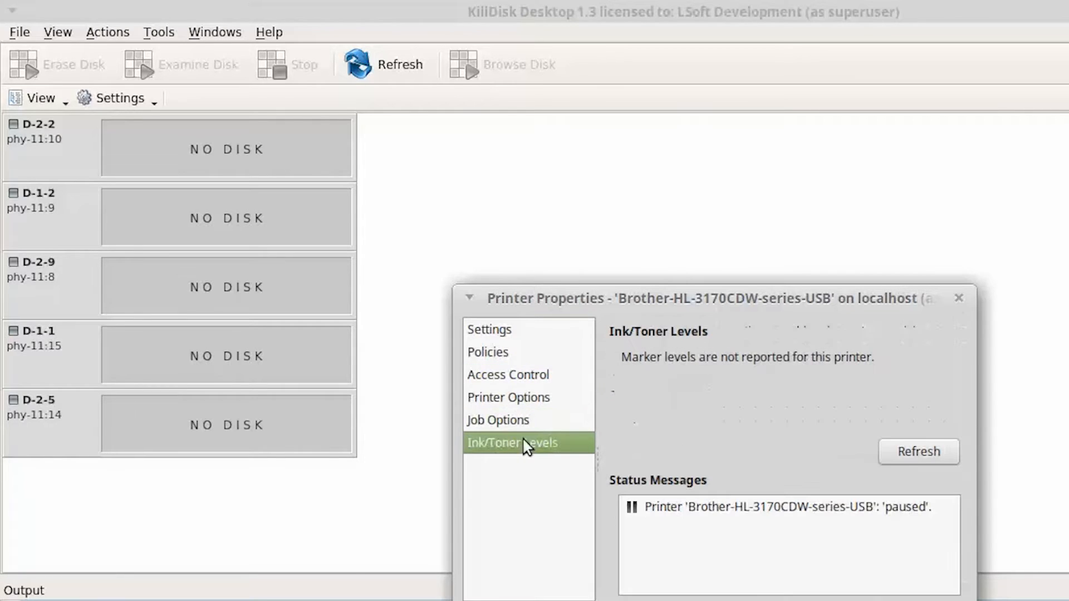
{"action": "key", "text": "Escape"}
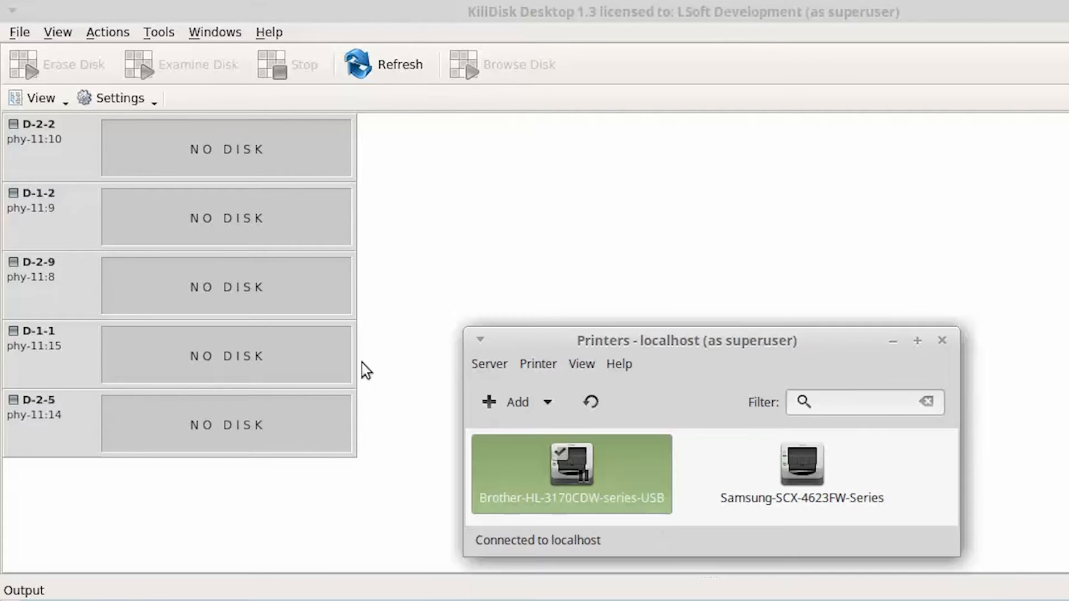
{"action": "left_click", "coordinate": [940, 342]}
Show the Disk Explorer view and open the Application Log view
{"action": "left_click", "coordinate": [18, 33]}
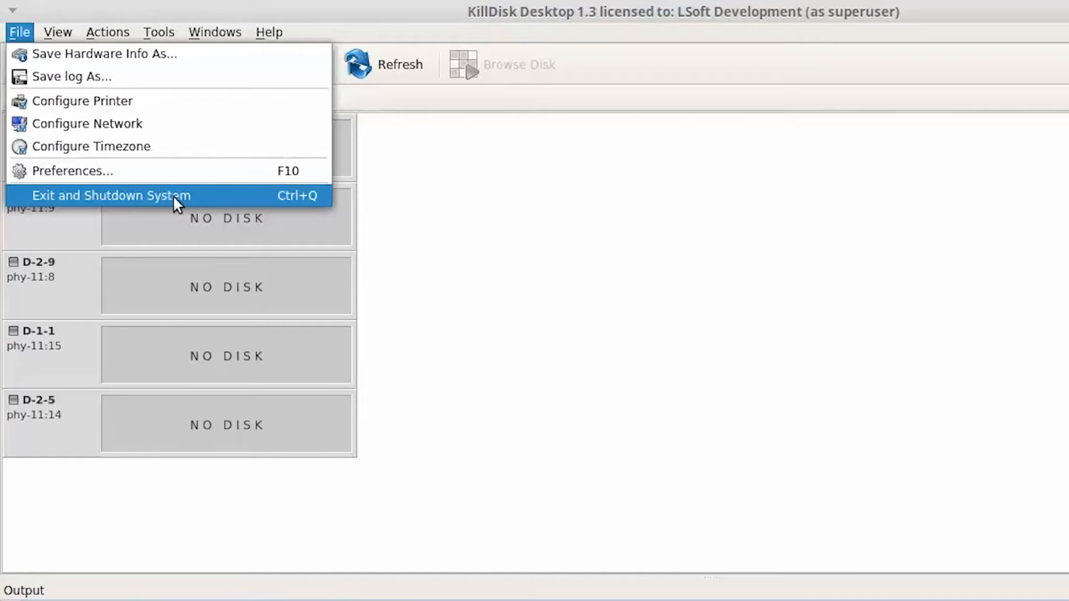
{"action": "mouse_move", "coordinate": [58, 32]}
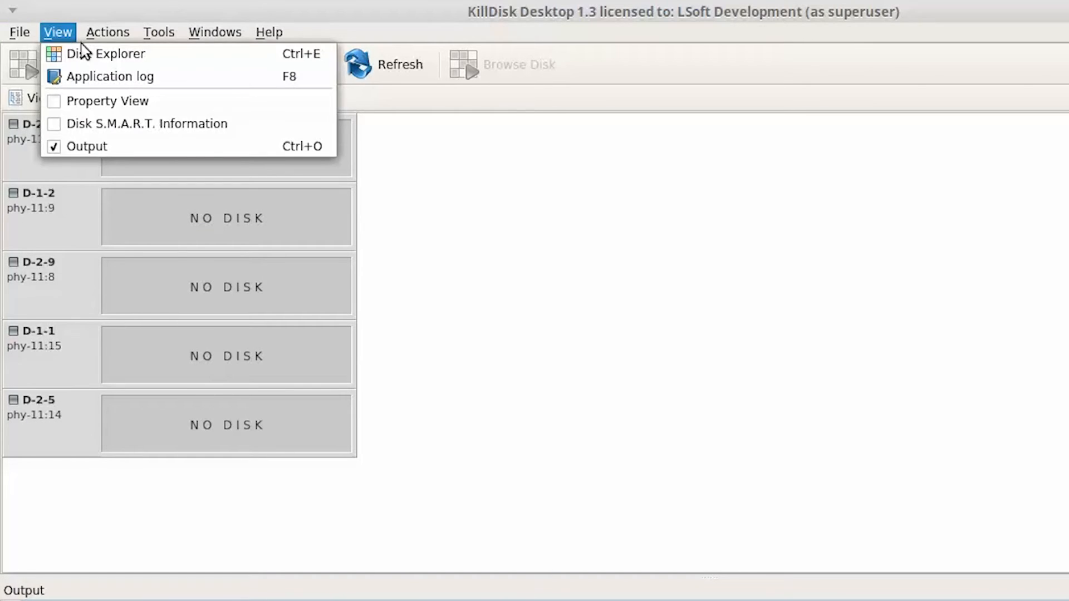
{"action": "left_click", "coordinate": [107, 60]}
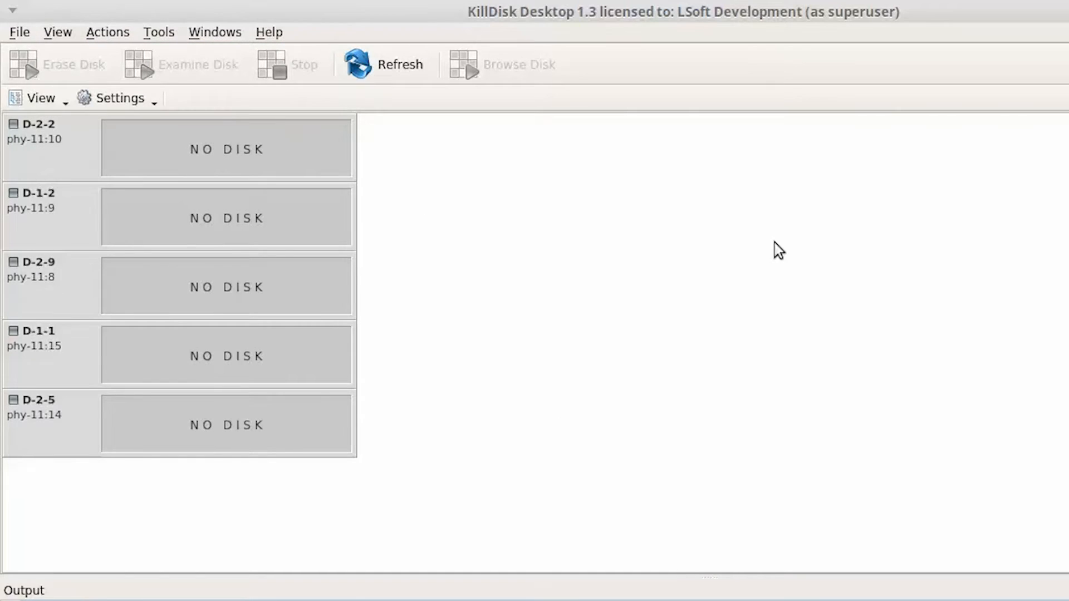
{"action": "left_click", "coordinate": [66, 33]}
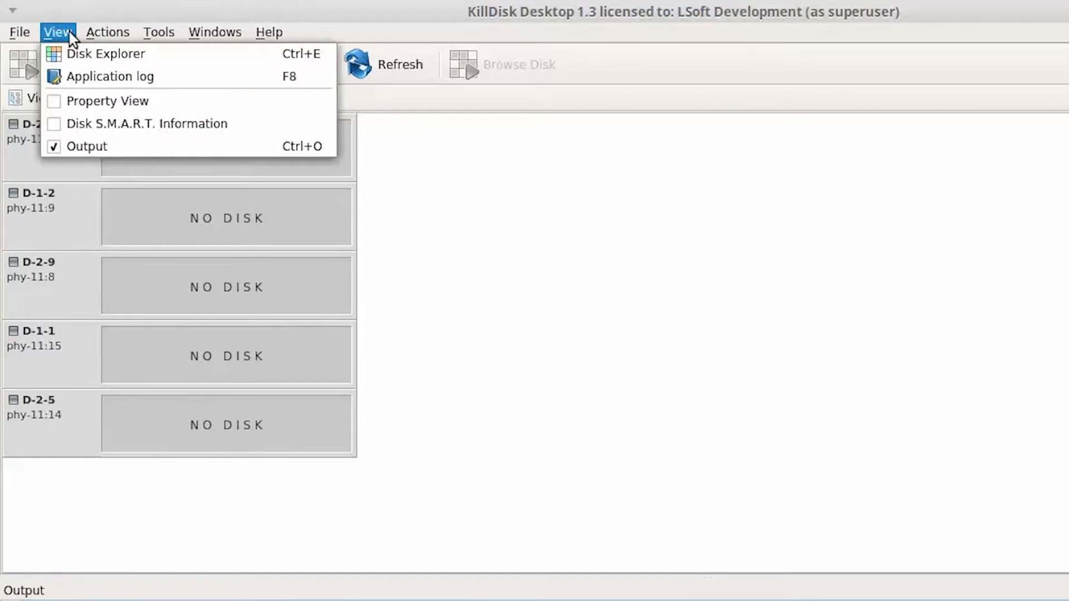
{"action": "left_click", "coordinate": [114, 81]}
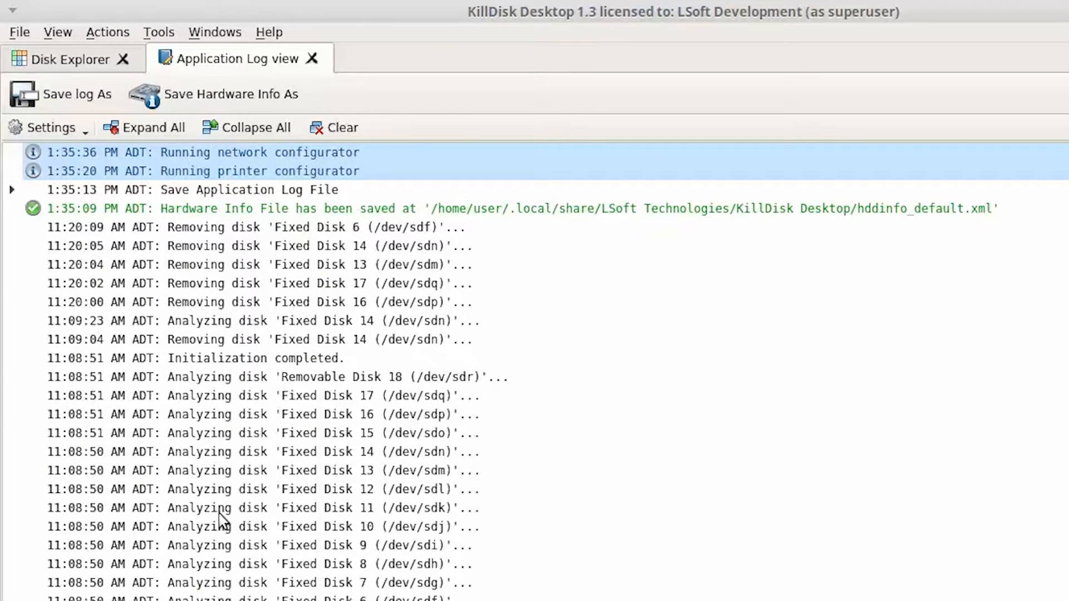
Return to the Disk Explorer view and open the SMART Monitor
{"action": "left_click", "coordinate": [105, 59]}
{"action": "left_click", "coordinate": [122, 33]}
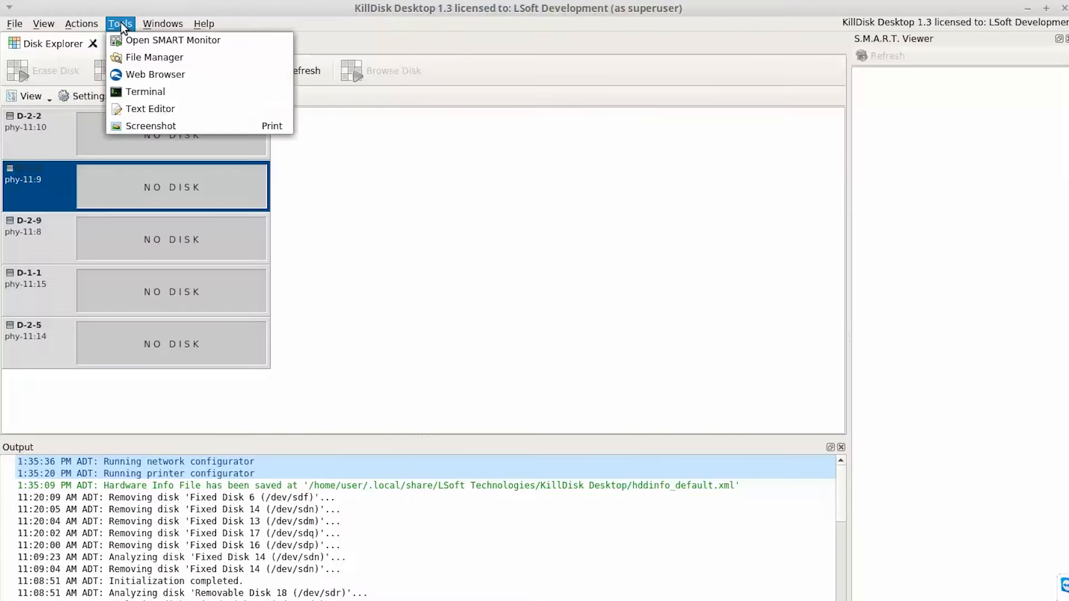
{"action": "left_click", "coordinate": [176, 55]}
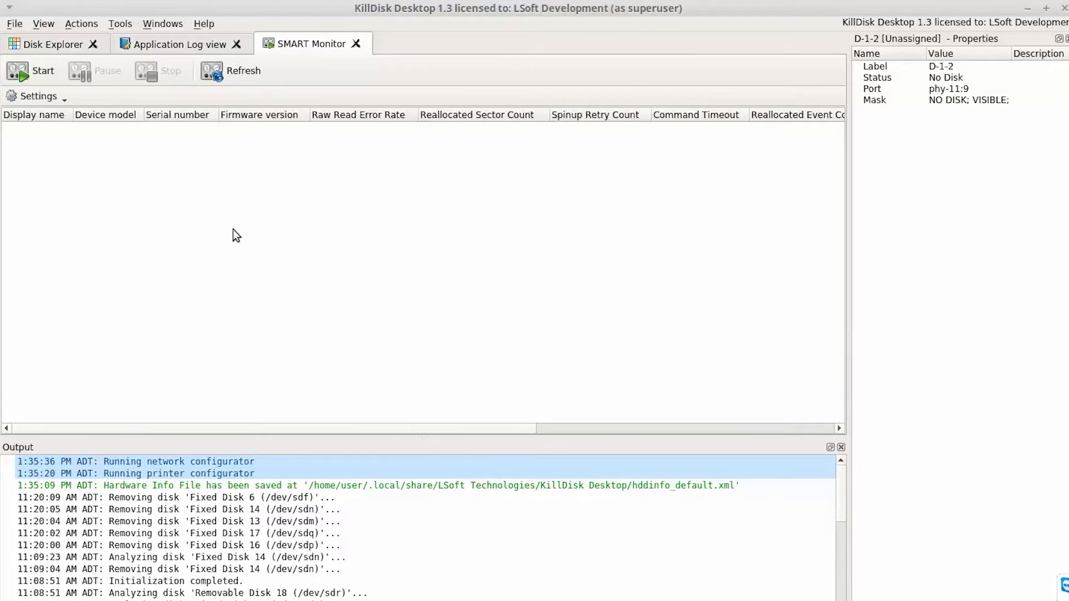
Launch the file manager to view the files in the KillDisk Desktop folder
{"action": "left_click", "coordinate": [116, 24]}
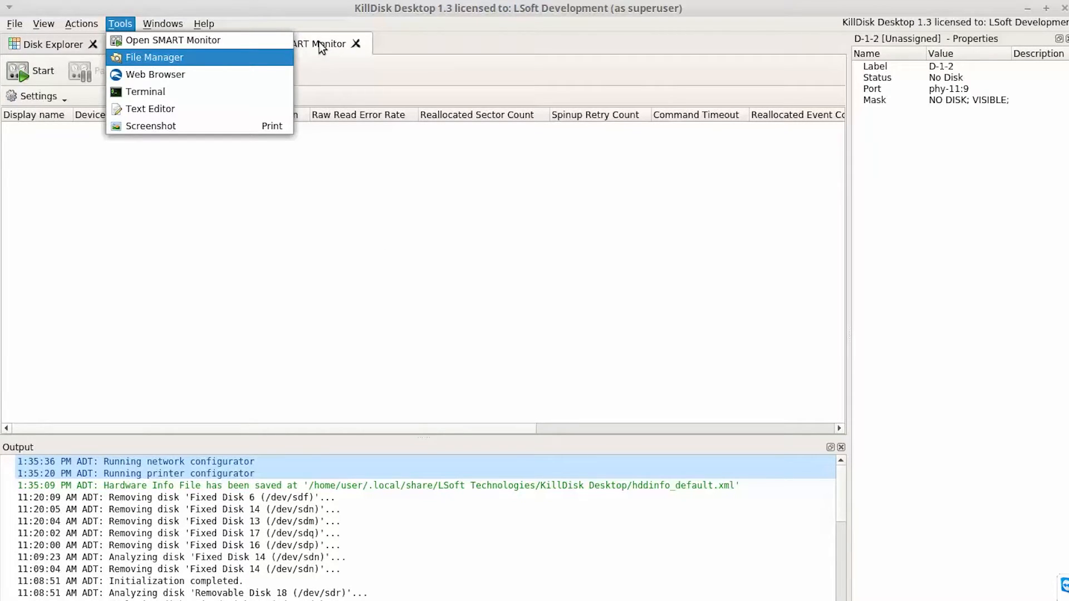
{"action": "left_click", "coordinate": [215, 58]}
{"action": "left_click", "coordinate": [156, 25]}
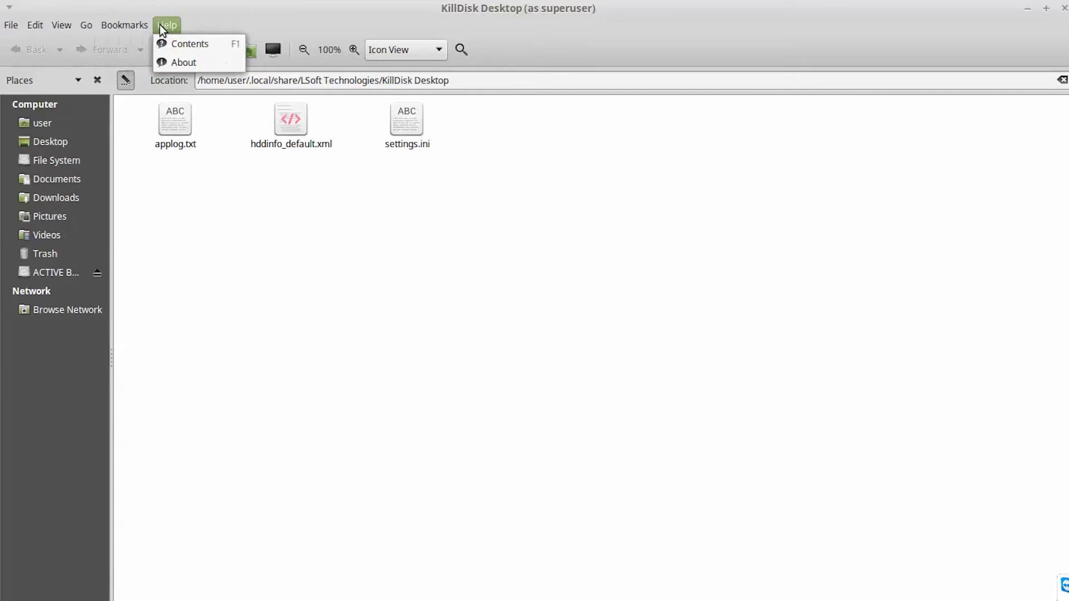
{"action": "left_click", "coordinate": [223, 238]}
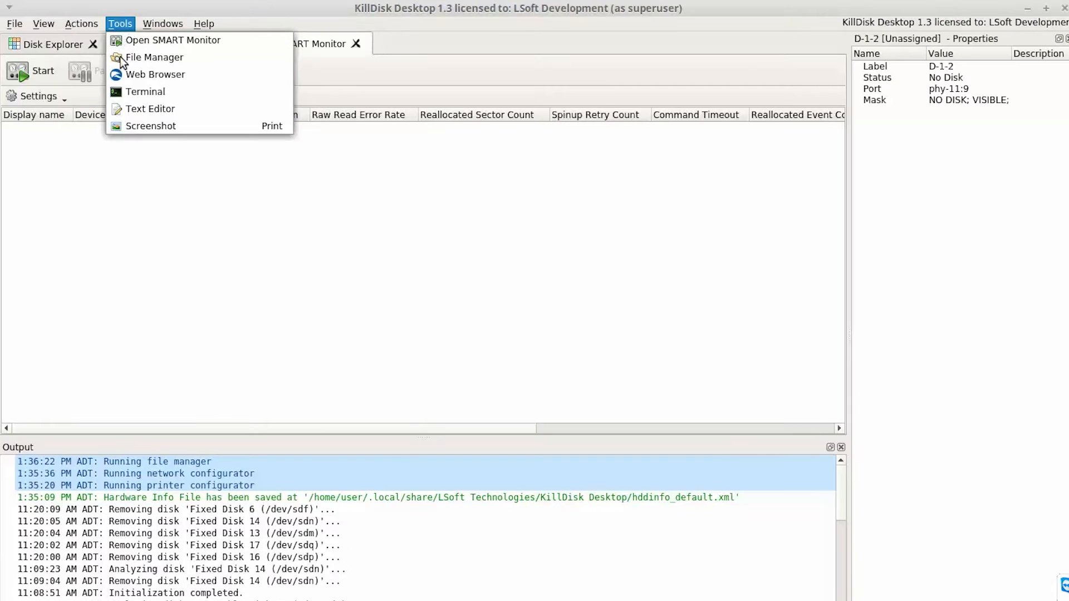
Launch the web browser and look through the KillDisk home page
{"action": "left_click", "coordinate": [139, 76]}
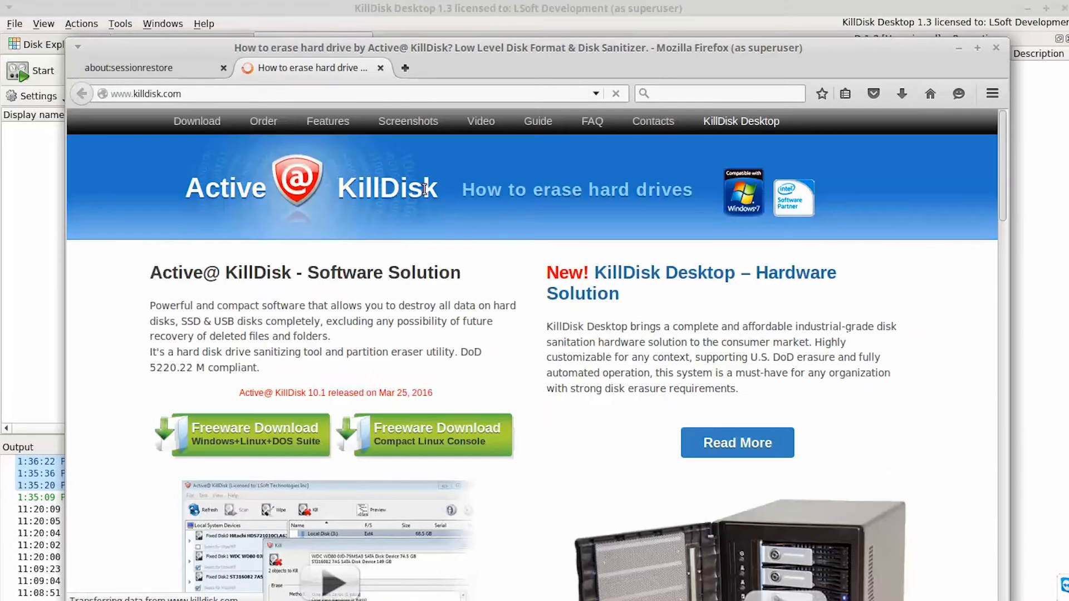
{"action": "scroll", "coordinate": [423, 224], "scroll_direction": "down", "scroll_amount": 4}
{"action": "scroll", "coordinate": [496, 252], "scroll_direction": "down", "scroll_amount": 5}
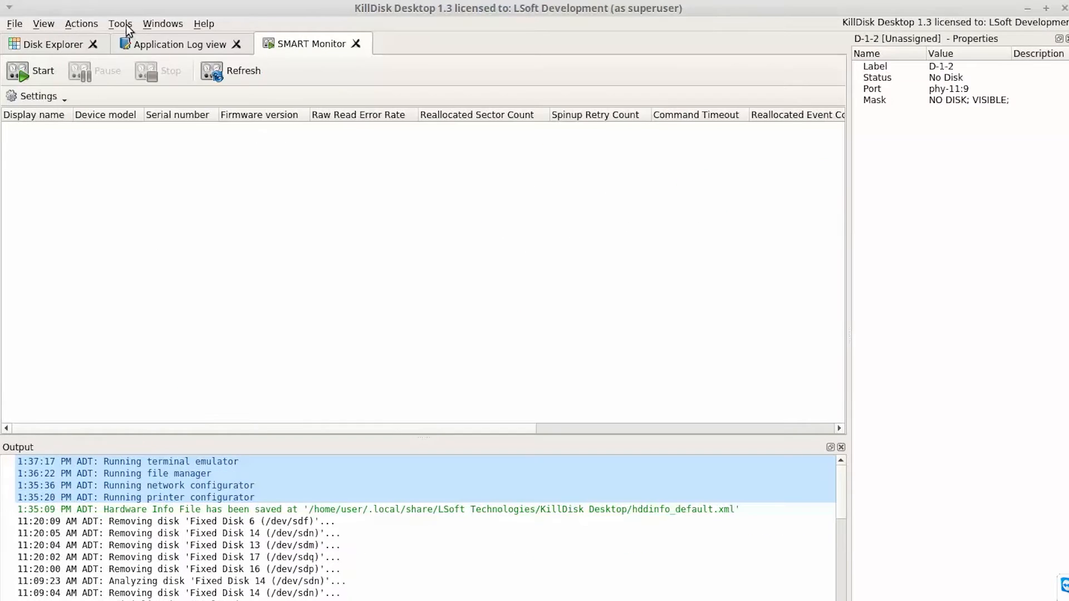
Launch the terminal from the application's tools and minimize its window
{"action": "left_click", "coordinate": [120, 24]}
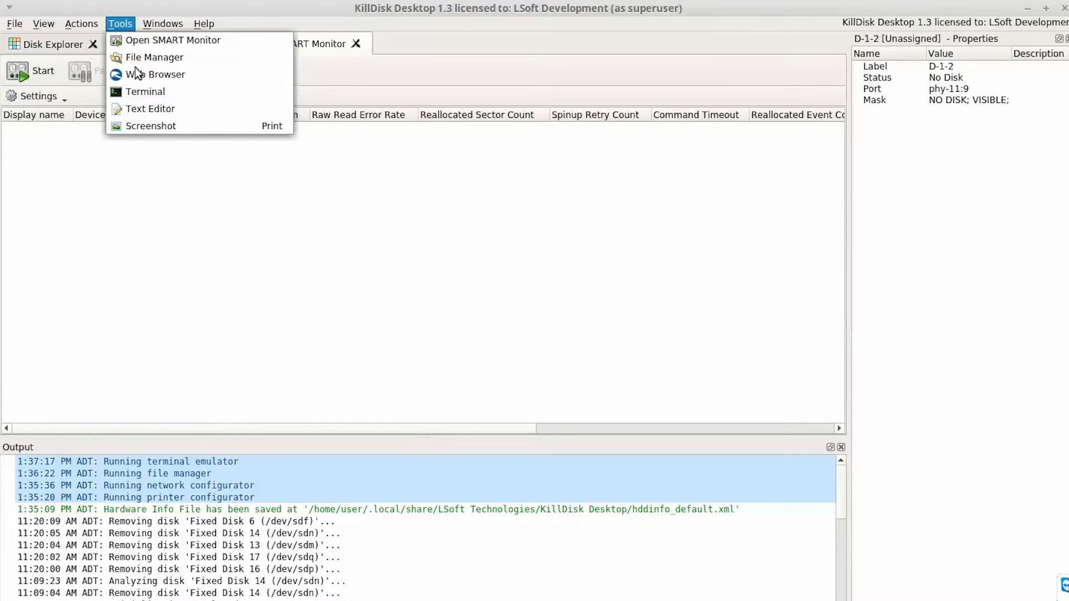
{"action": "left_click", "coordinate": [144, 92]}
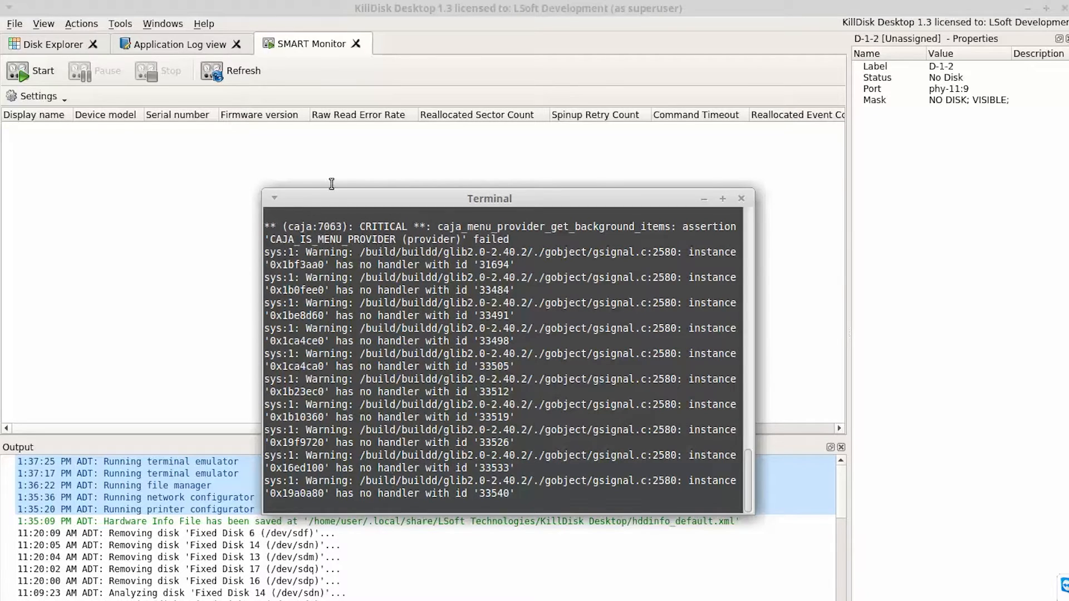
{"action": "left_click", "coordinate": [704, 199]}
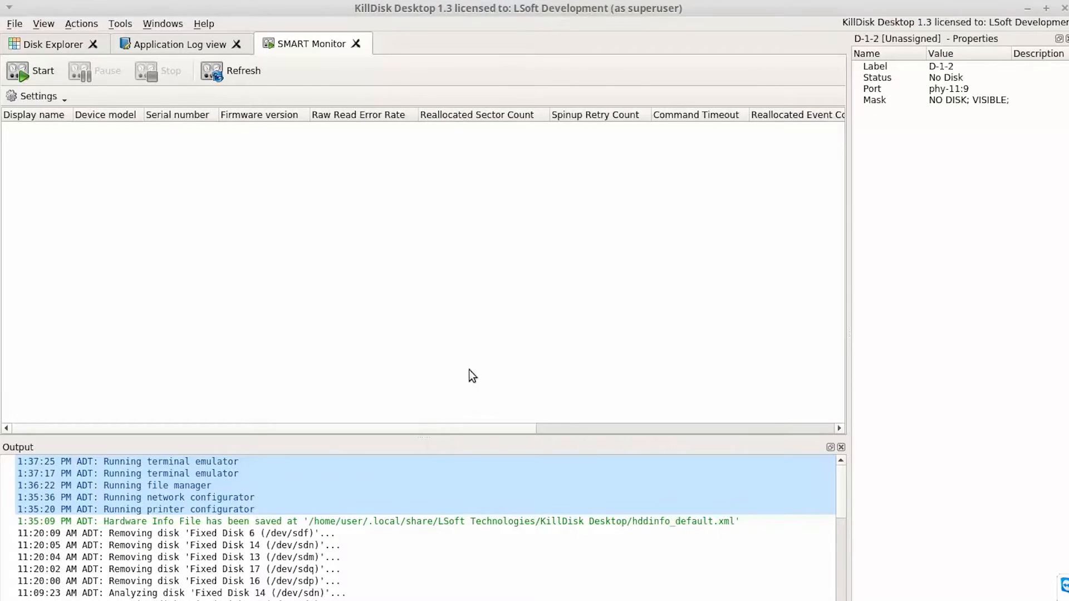
Launch the text editor and take a screenshot with the built-in tools
{"action": "left_click", "coordinate": [121, 24]}
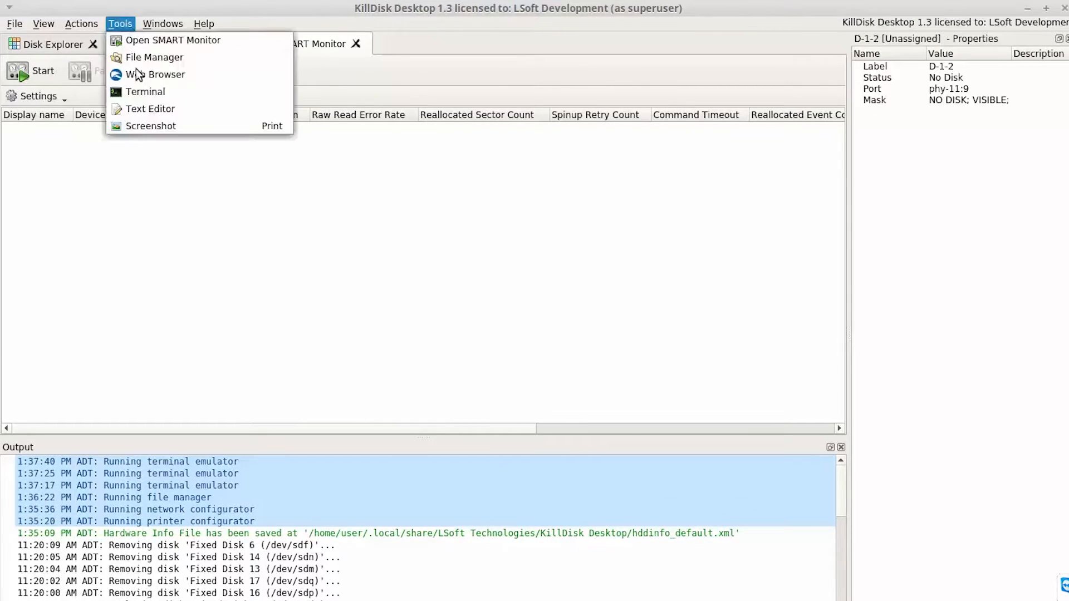
{"action": "left_click", "coordinate": [142, 110]}
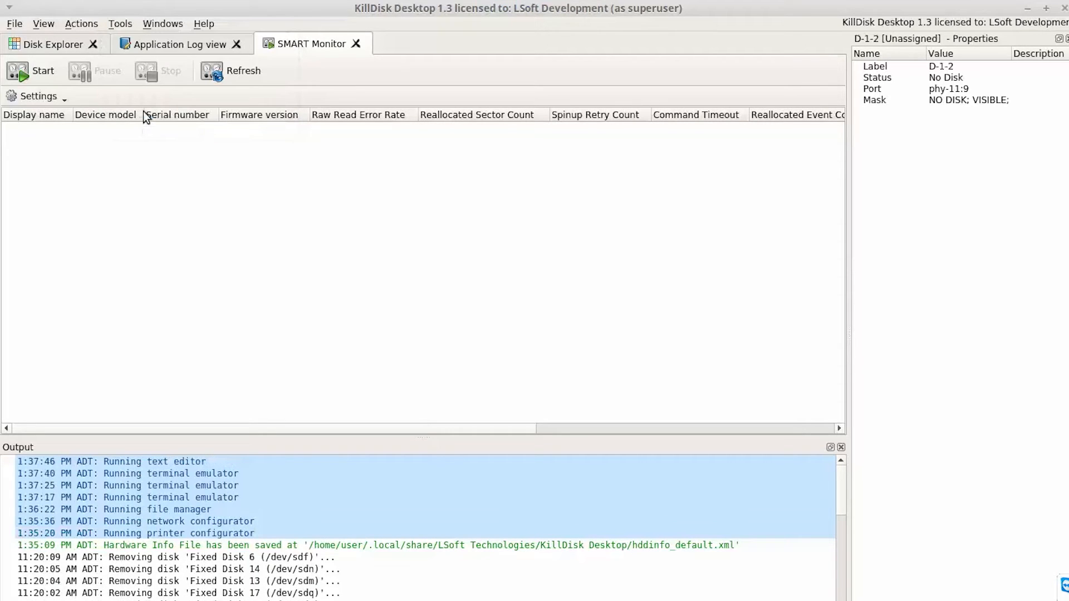
{"action": "left_click", "coordinate": [121, 23]}
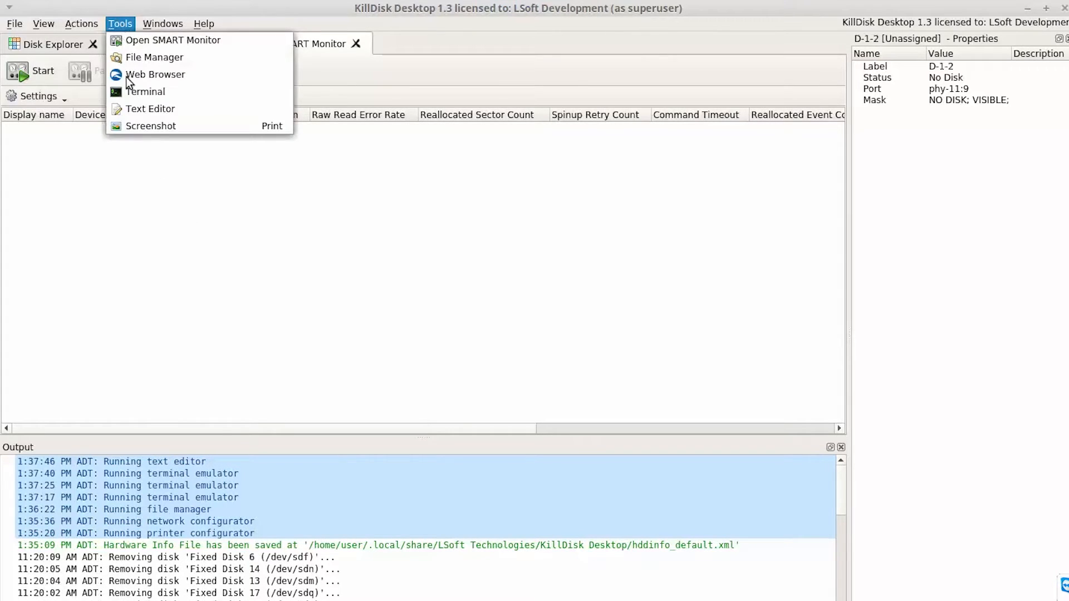
{"action": "left_click", "coordinate": [142, 126]}
Open the online user's manual, look through the SMART Monitor page, and go to the Getting started section
{"action": "left_click", "coordinate": [162, 23]}
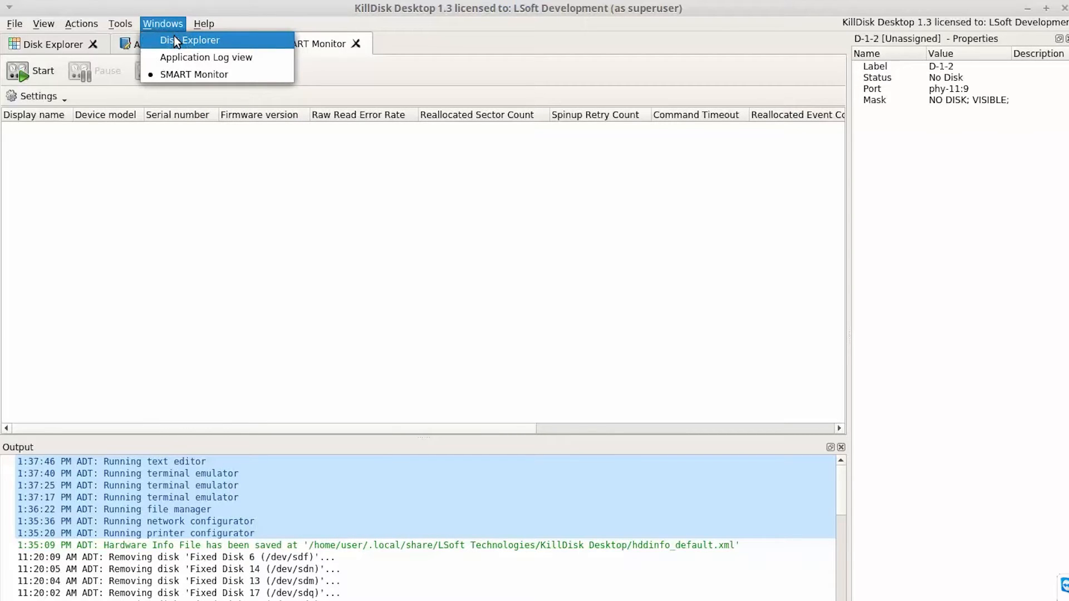
{"action": "mouse_move", "coordinate": [203, 24]}
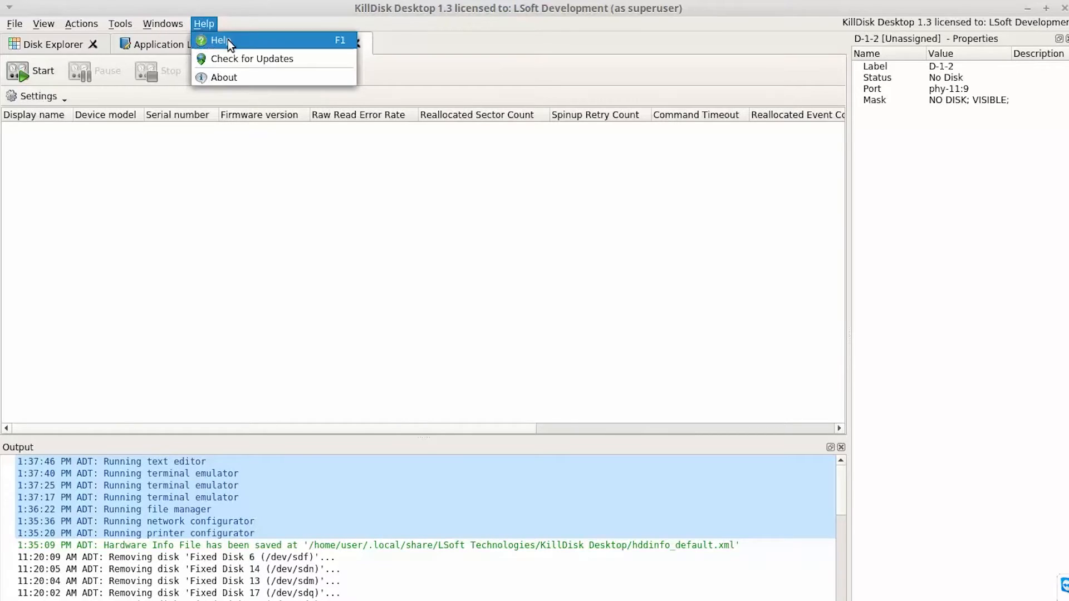
{"action": "left_click", "coordinate": [228, 41]}
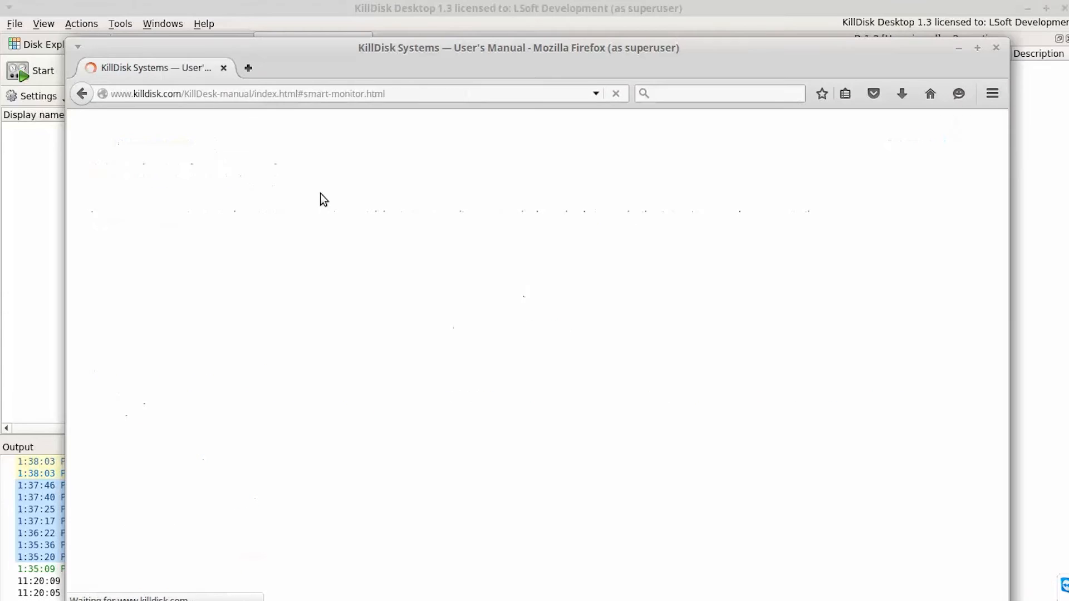
{"action": "scroll", "coordinate": [438, 322], "scroll_direction": "down", "scroll_amount": 15}
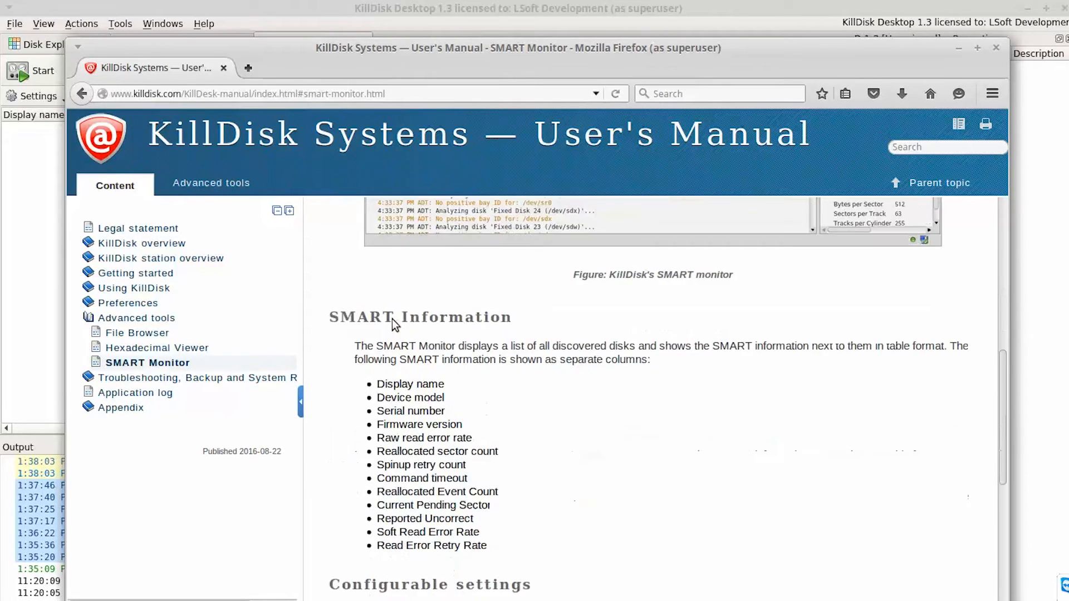
{"action": "left_click", "coordinate": [129, 274]}
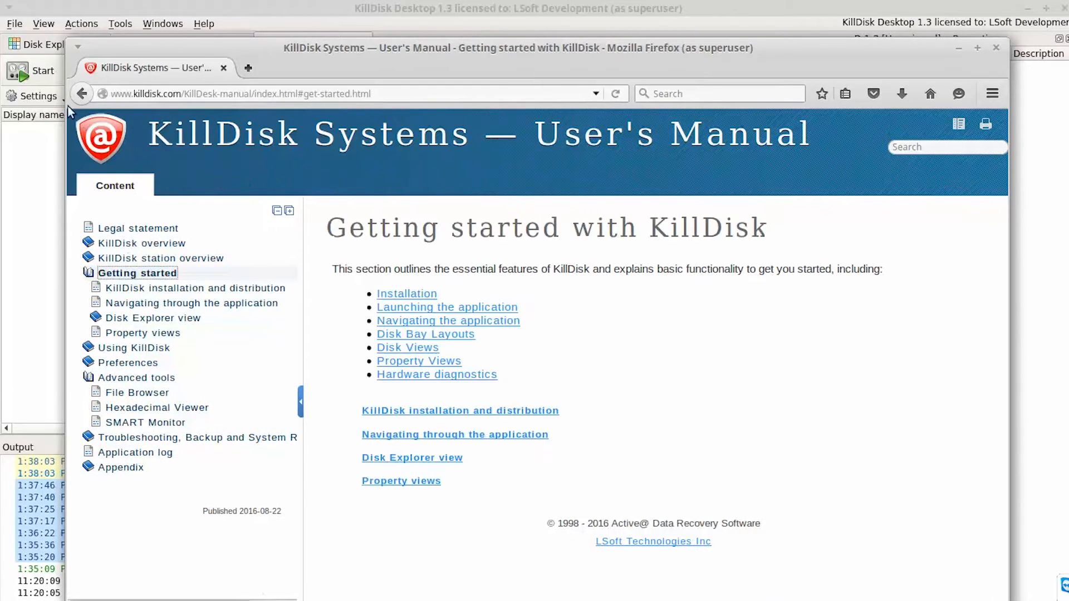
Close the user's manual, check for software updates, and dismiss the update wizard
{"action": "left_click", "coordinate": [996, 48]}
{"action": "left_click", "coordinate": [206, 24]}
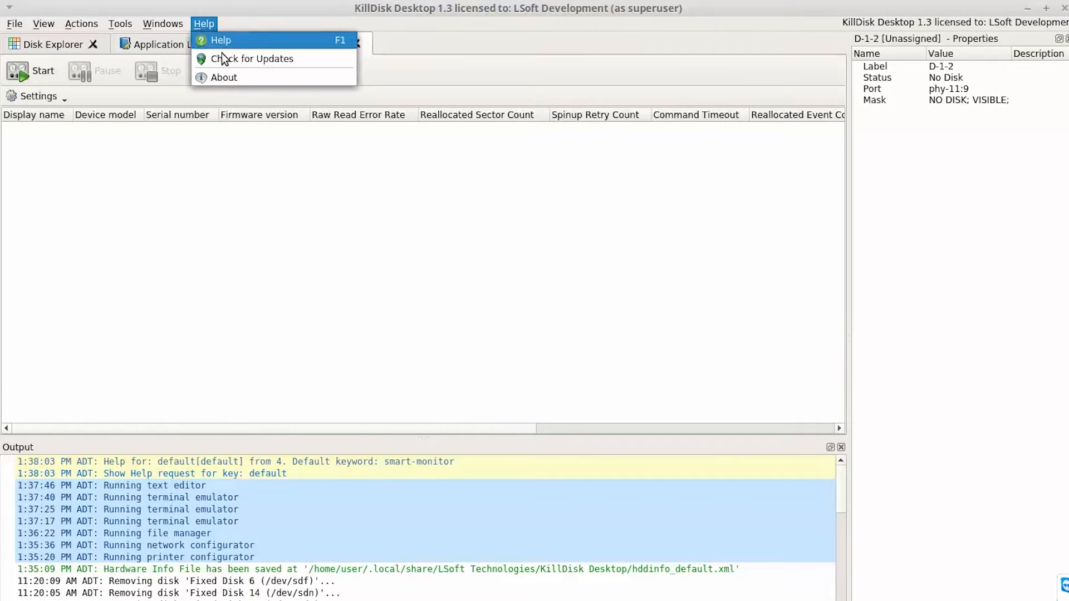
{"action": "left_click", "coordinate": [225, 59]}
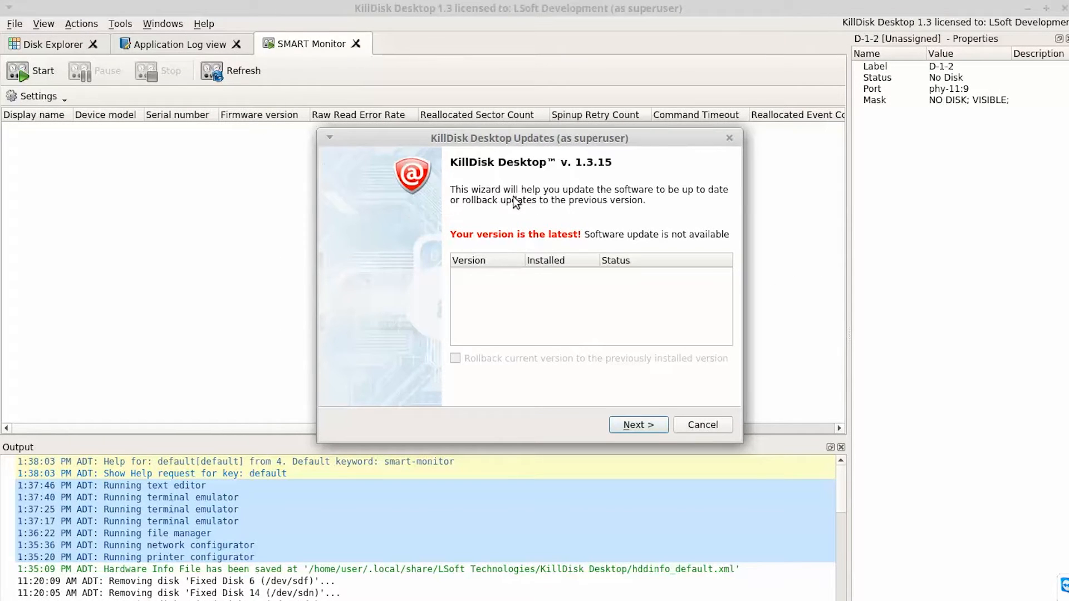
{"action": "left_click", "coordinate": [696, 425]}
Look through the application's About information, including the update history, system info and EULA, and close it
{"action": "left_click", "coordinate": [200, 24]}
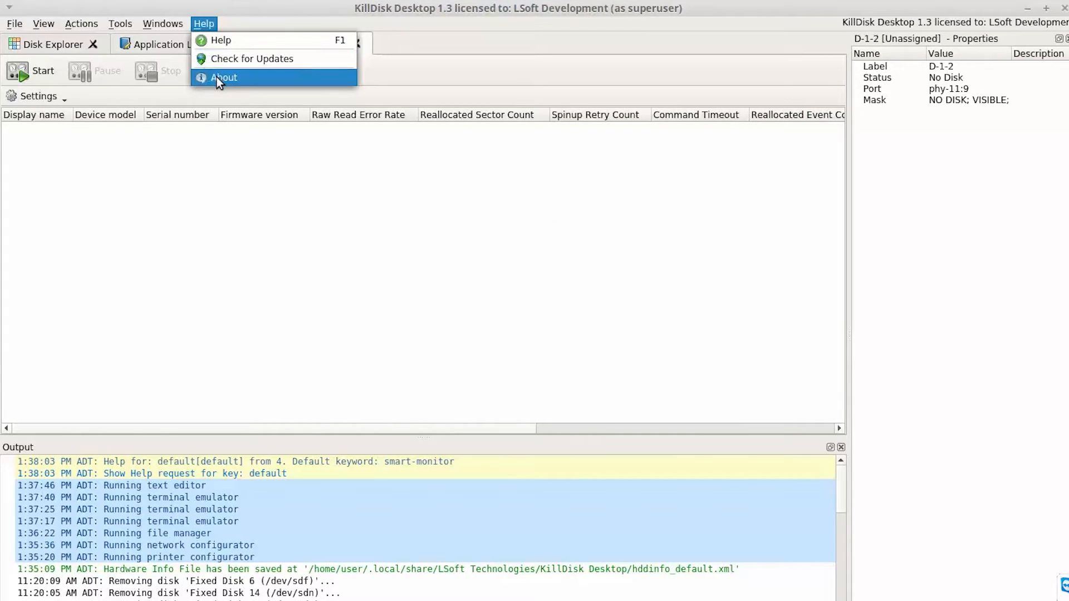
{"action": "left_click", "coordinate": [216, 76]}
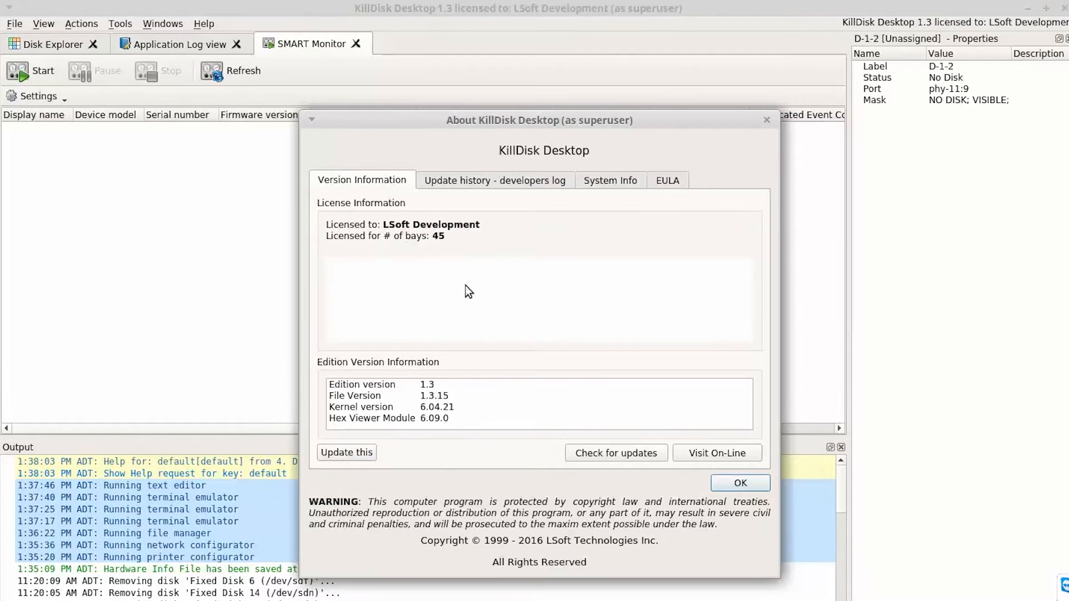
{"action": "left_click", "coordinate": [490, 179]}
{"action": "left_click", "coordinate": [610, 179]}
{"action": "left_click", "coordinate": [668, 179]}
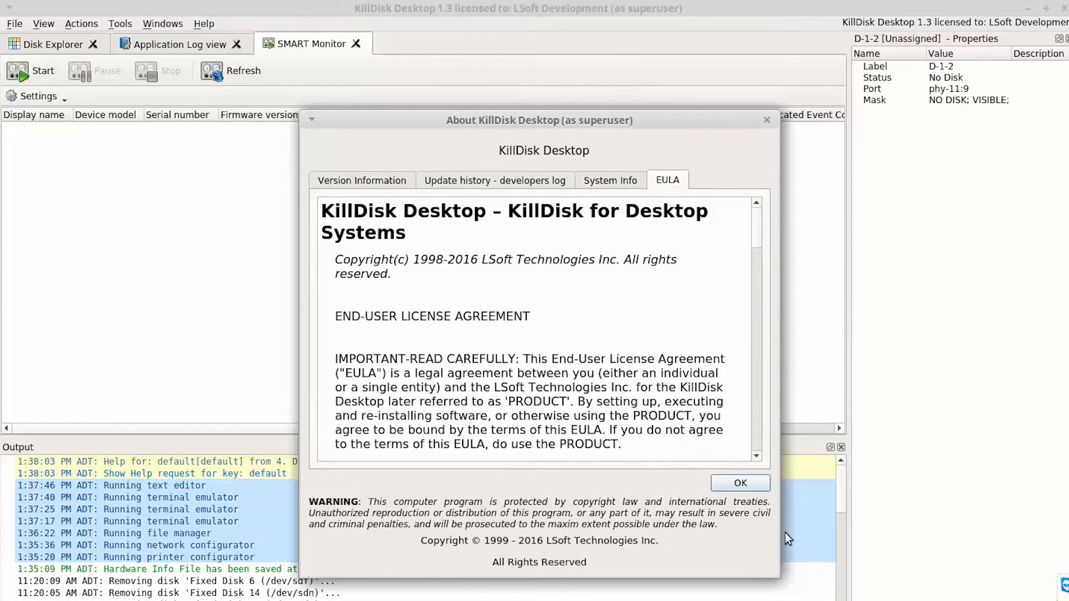
{"action": "left_click", "coordinate": [740, 483]}
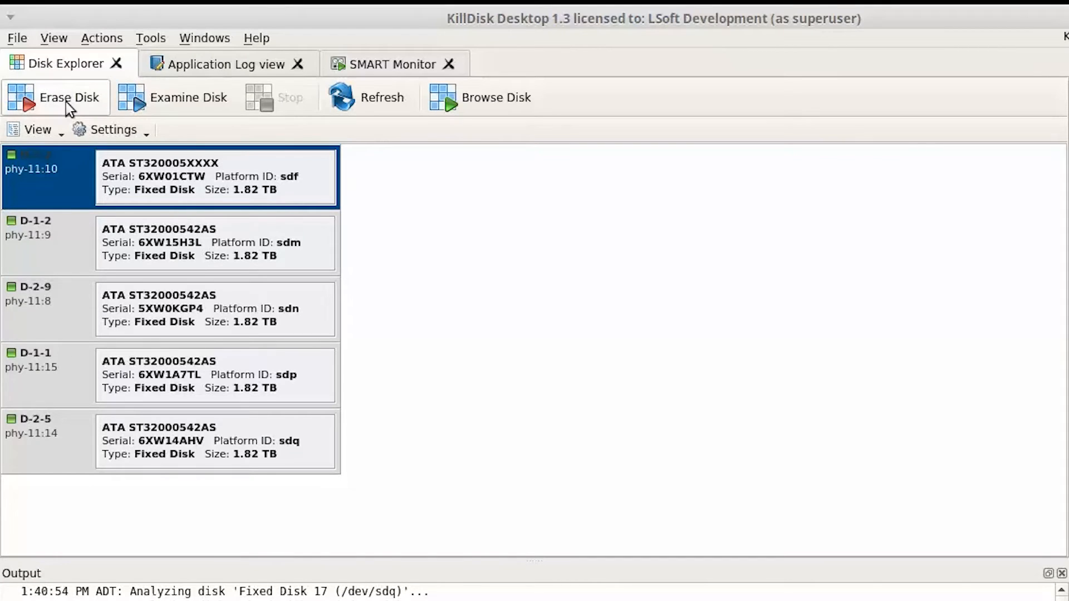
Look at the disks as a Disk Bays tree and as Local disks, and return to the Disk Bays view
{"action": "left_click", "coordinate": [51, 136]}
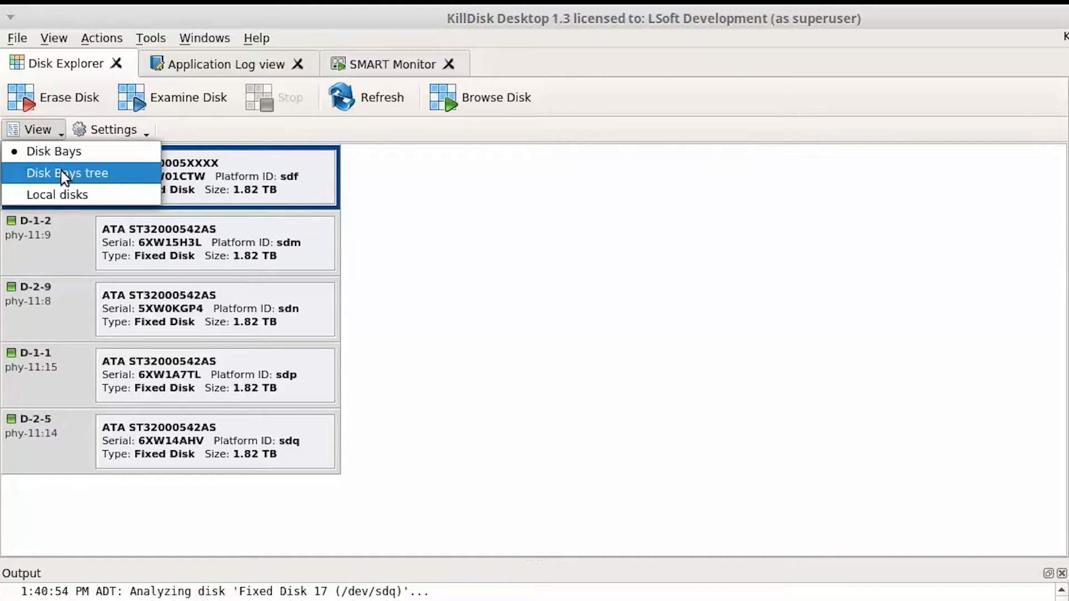
{"action": "left_click", "coordinate": [61, 171]}
{"action": "left_click", "coordinate": [39, 135]}
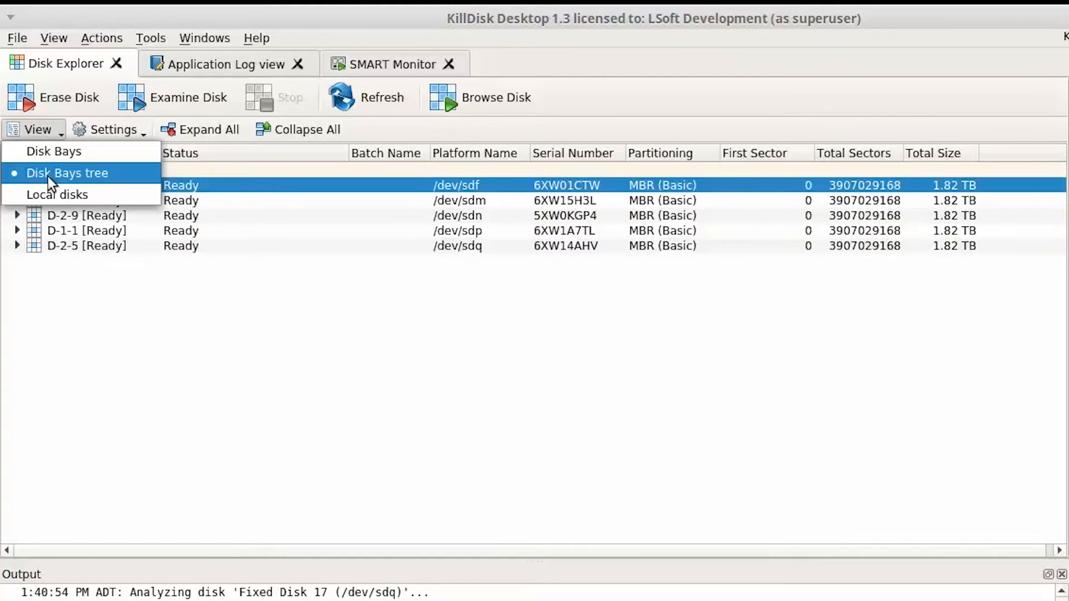
{"action": "left_click", "coordinate": [54, 195]}
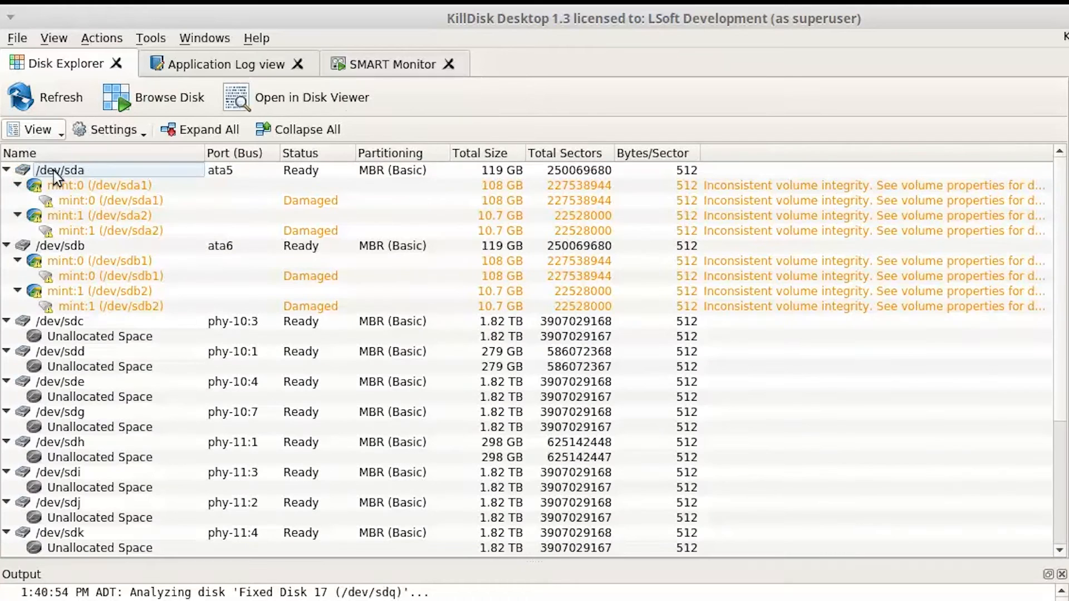
{"action": "left_click", "coordinate": [51, 138]}
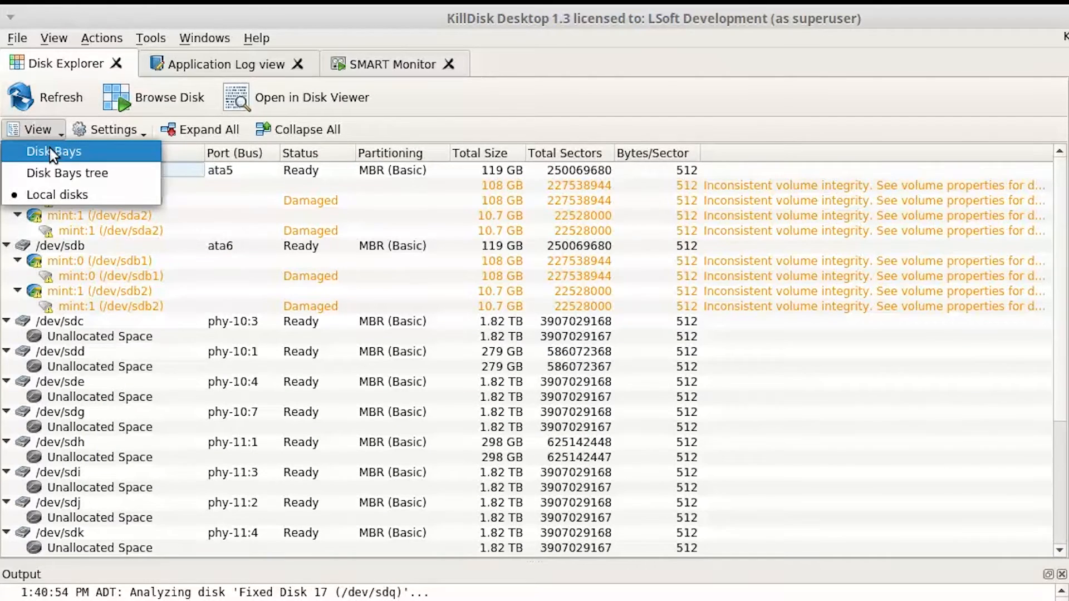
{"action": "left_click", "coordinate": [49, 148]}
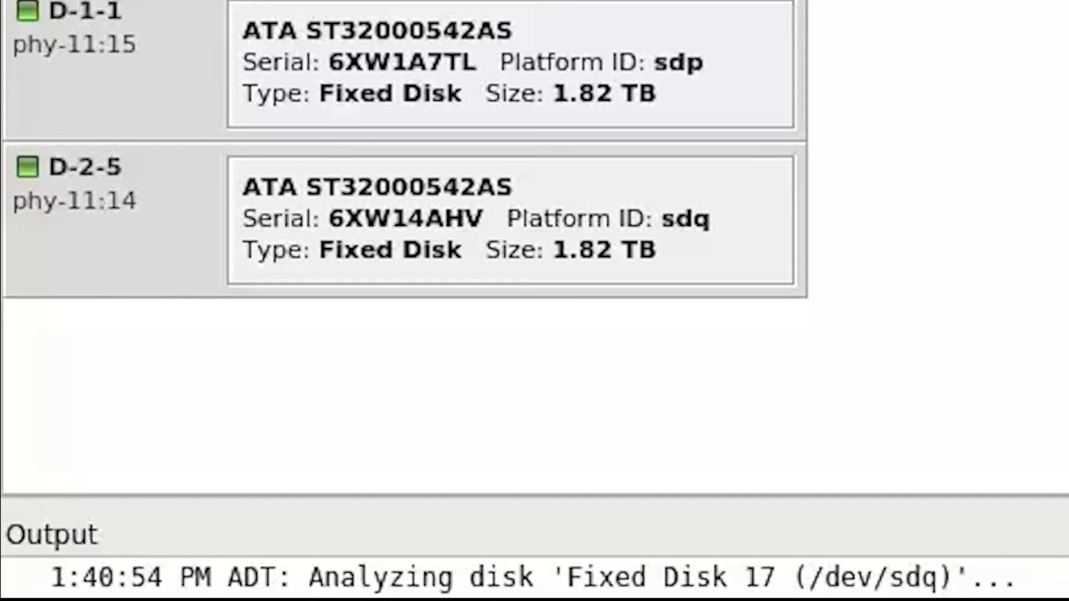
Open the application preferences and enter a new LCD menu password in the KillDisk station settings
{"action": "left_click", "coordinate": [17, 38]}
{"action": "left_click", "coordinate": [68, 170]}
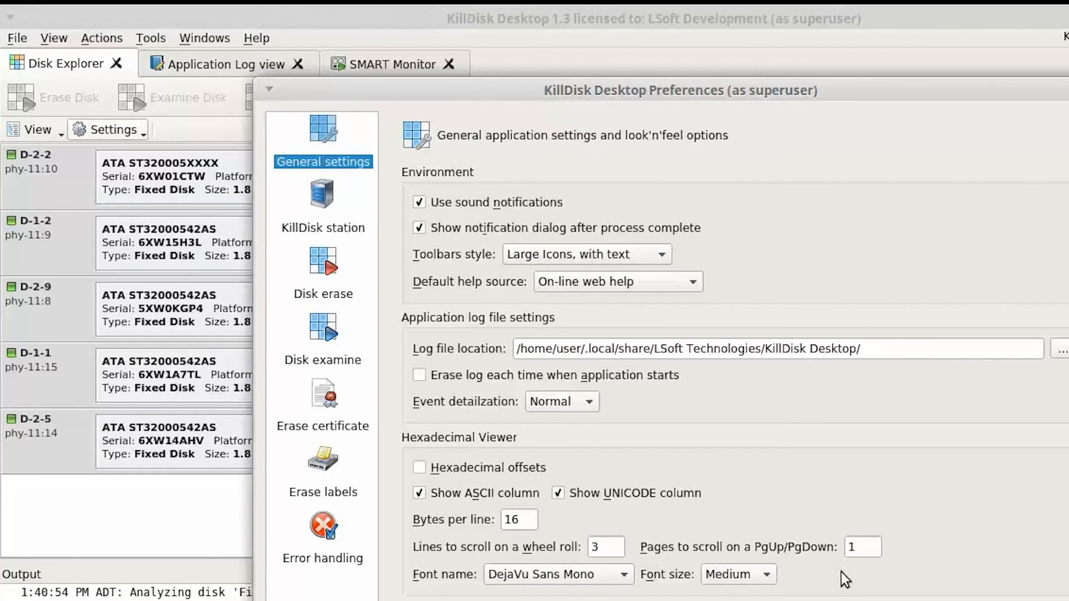
{"action": "left_click", "coordinate": [322, 209]}
{"action": "left_click", "coordinate": [592, 183]}
{"action": "double_click", "coordinate": [592, 183]}
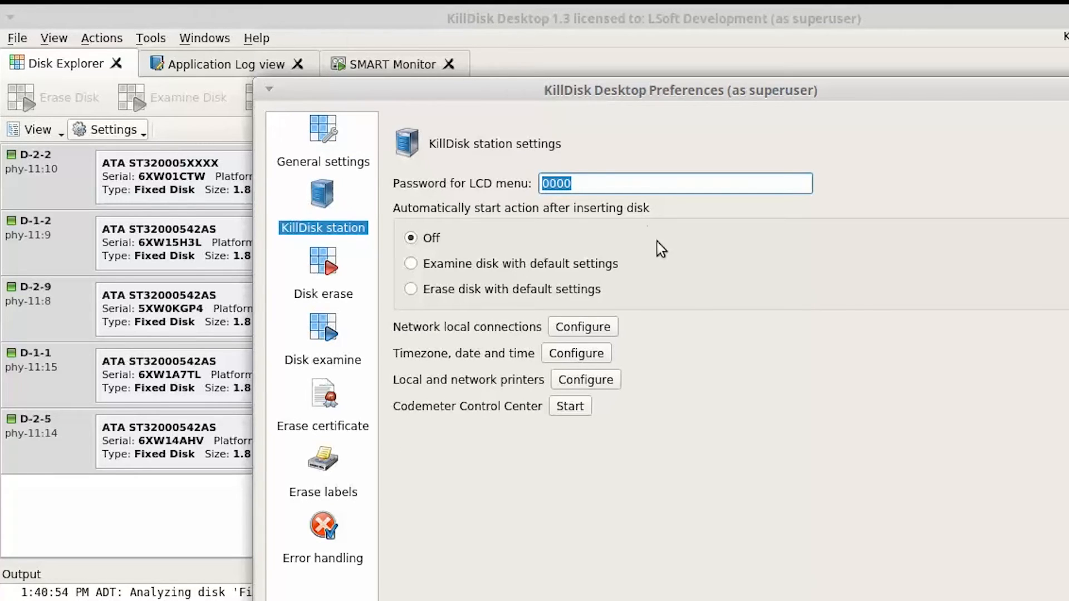
{"action": "left_click", "coordinate": [654, 184]}
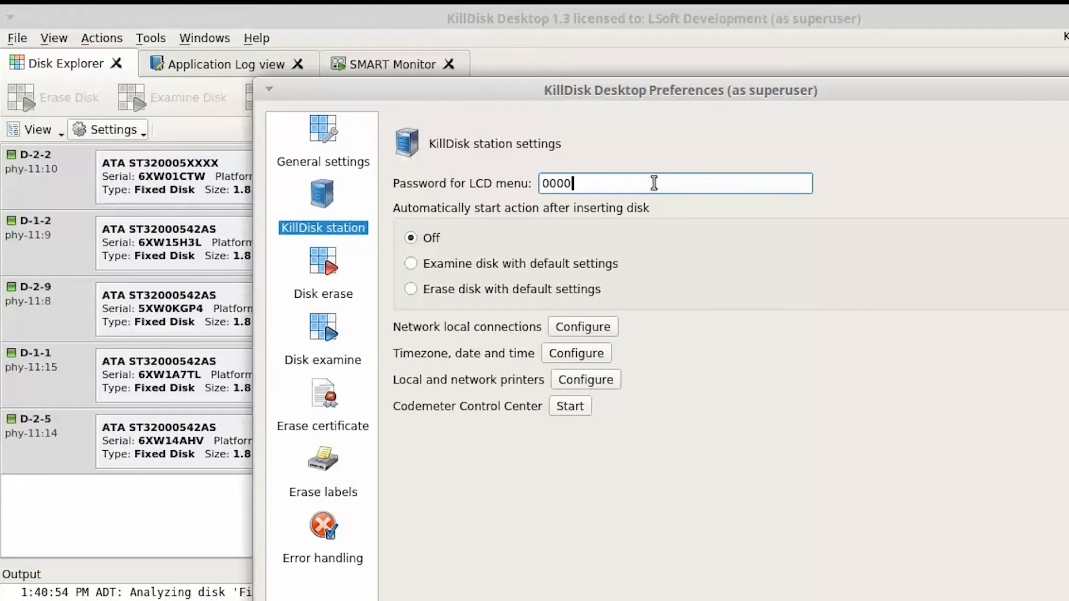
{"action": "type", "text": "111"}
{"action": "left_click", "coordinate": [500, 231]}
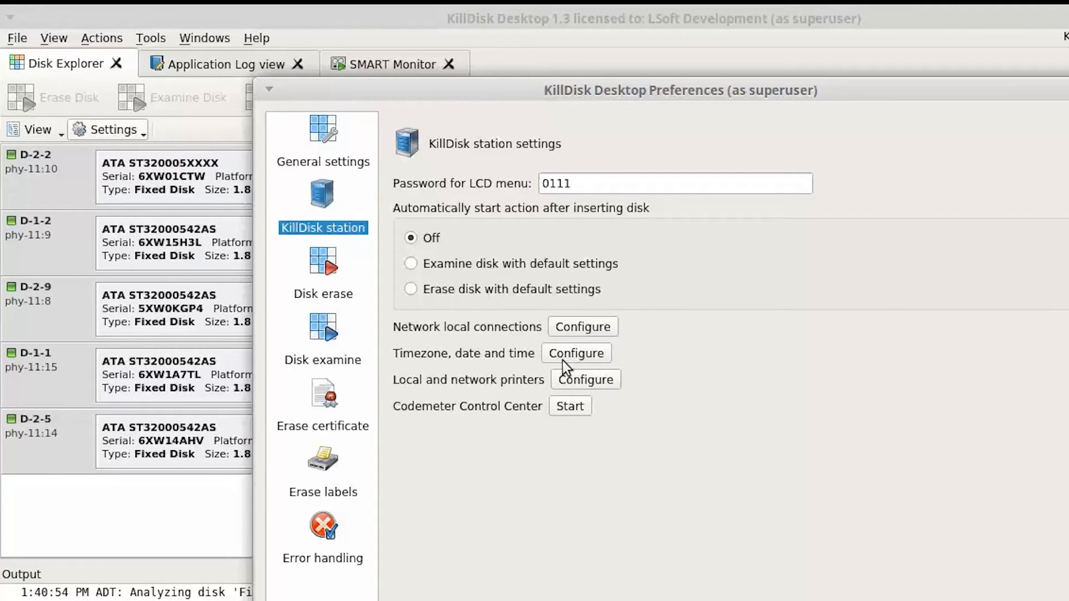
Set the default erase method to US DoD 5220.22-M with no keyphrase confirmation, and include technician information in the erasure reports
{"action": "left_click", "coordinate": [319, 269]}
{"action": "left_click", "coordinate": [680, 176]}
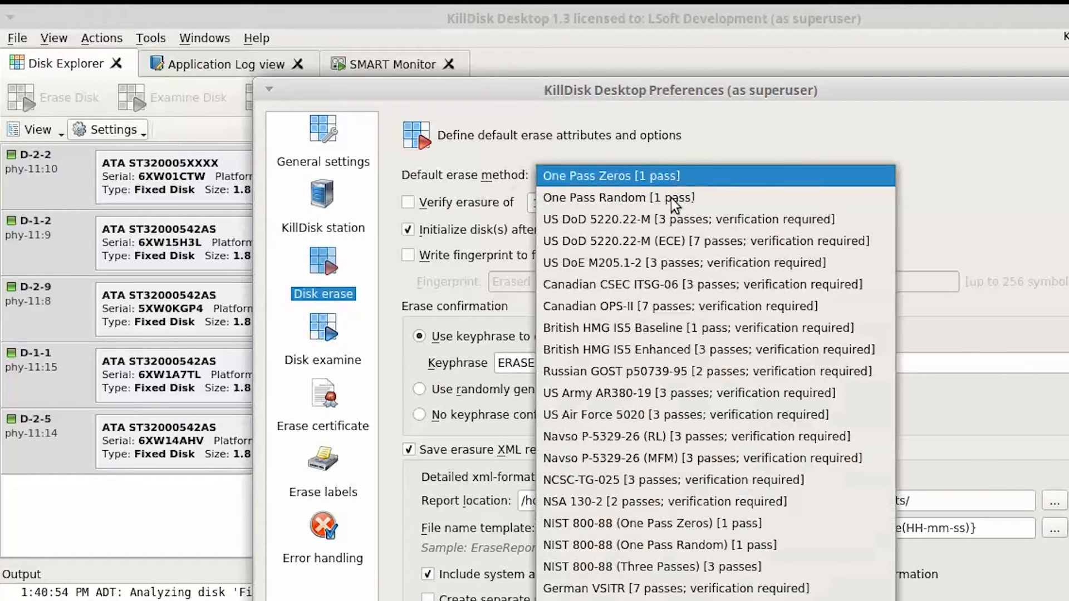
{"action": "left_click", "coordinate": [643, 223]}
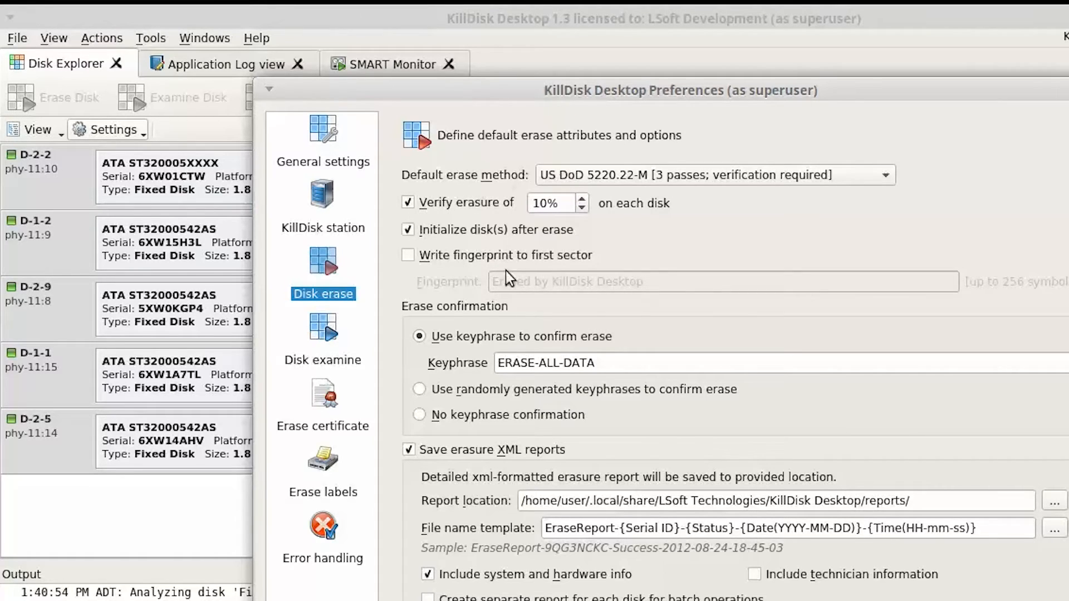
{"action": "left_click", "coordinate": [453, 415]}
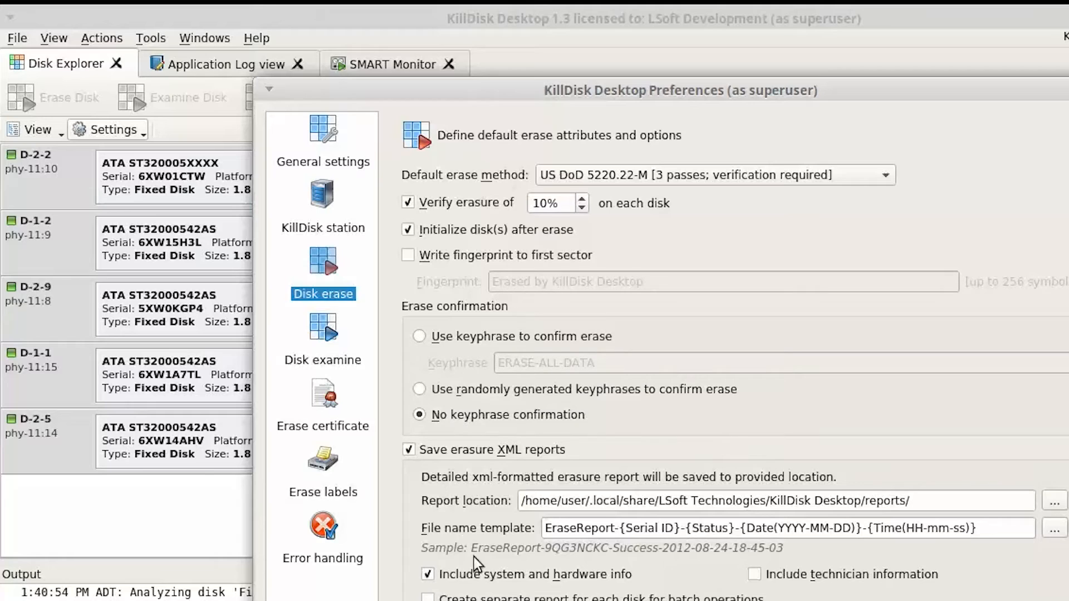
{"action": "left_click", "coordinate": [754, 574]}
Enter the operator's name and the comment "Disposal of server disks 08-25-2016" for the erase certificate, and open the erase labels settings
{"action": "left_click", "coordinate": [333, 321]}
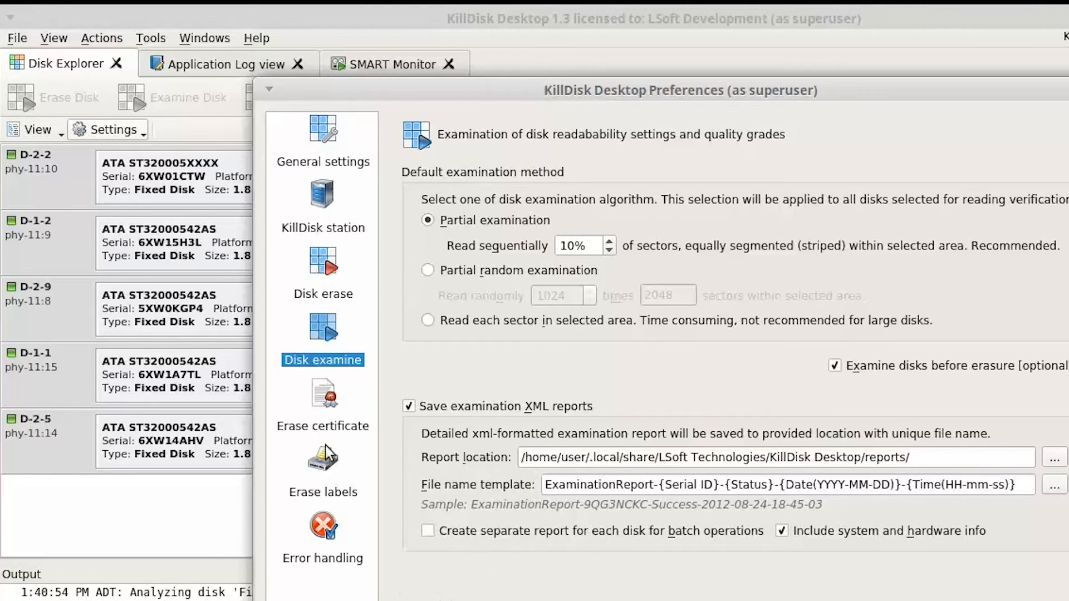
{"action": "left_click", "coordinate": [332, 414]}
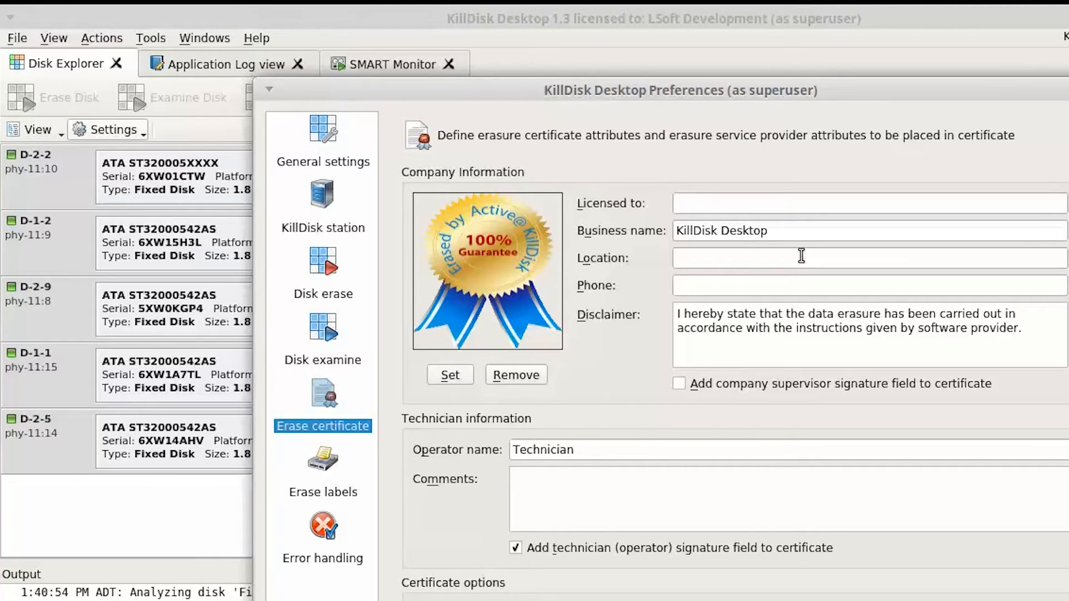
{"action": "left_click", "coordinate": [751, 205]}
{"action": "left_click", "coordinate": [620, 451]}
{"action": "left_click_drag", "start_coordinate": [620, 451], "coordinate": [452, 456]}
{"action": "type", "text": "Mike"}
{"action": "left_click", "coordinate": [571, 509]}
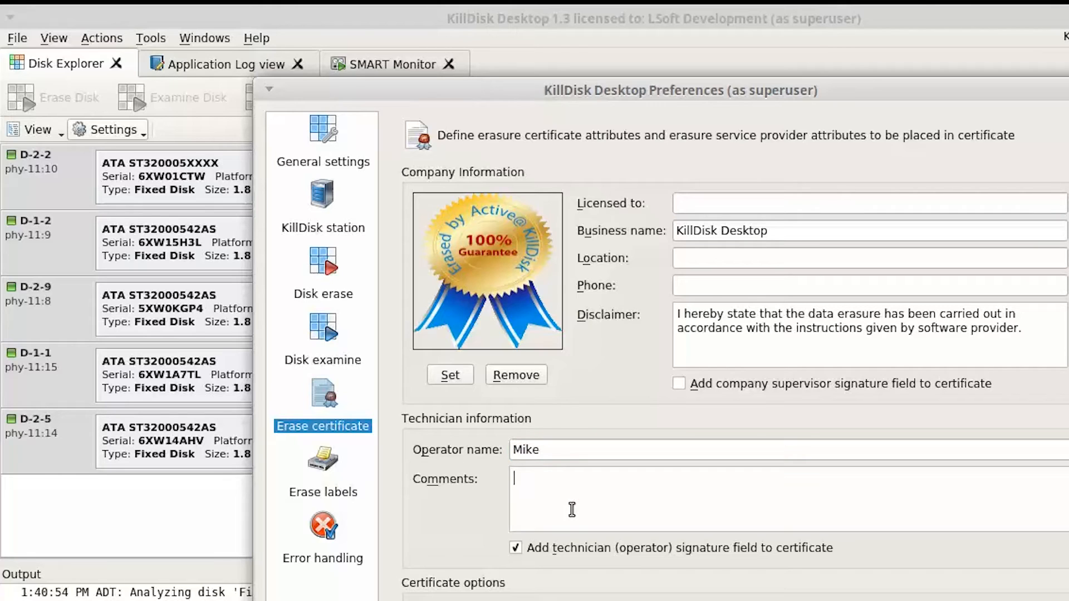
{"action": "type", "text": "Disposal of server disks 0"}
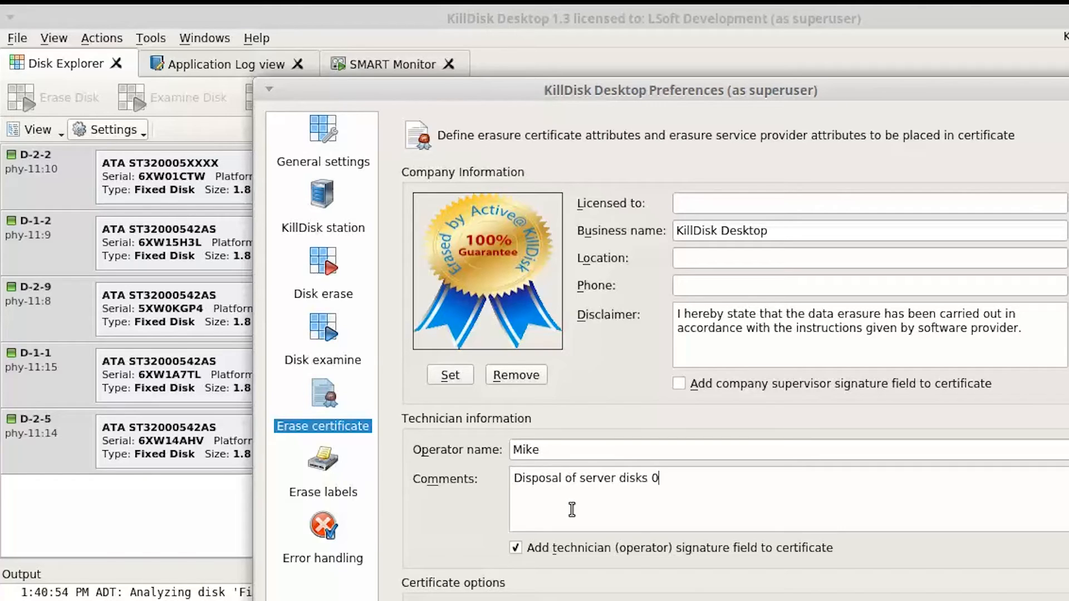
{"action": "type", "text": "8-25-2016"}
{"action": "left_click", "coordinate": [334, 460]}
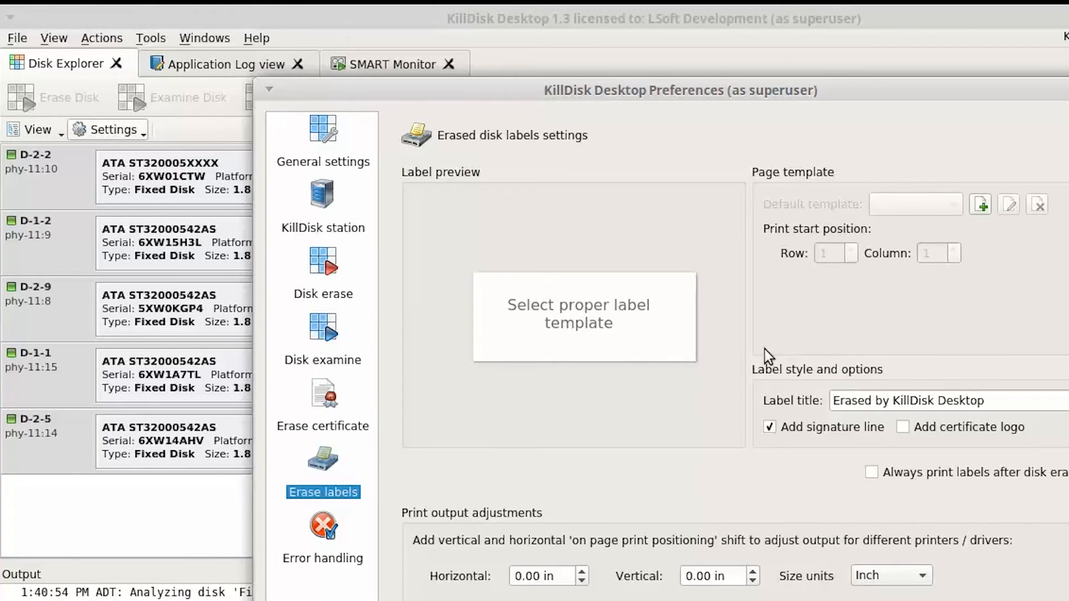
{"action": "left_click", "coordinate": [981, 204]}
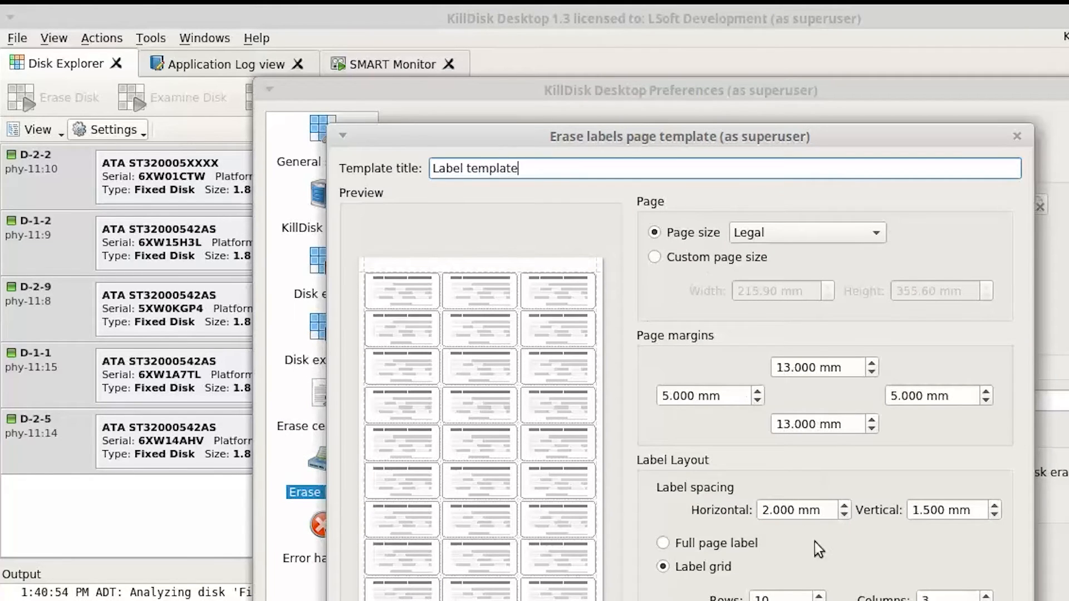
{"action": "left_click", "coordinate": [720, 545]}
{"action": "left_click", "coordinate": [695, 567]}
{"action": "left_click", "coordinate": [761, 231]}
{"action": "left_click", "coordinate": [764, 275]}
{"action": "left_click", "coordinate": [762, 239]}
{"action": "left_click", "coordinate": [763, 147]}
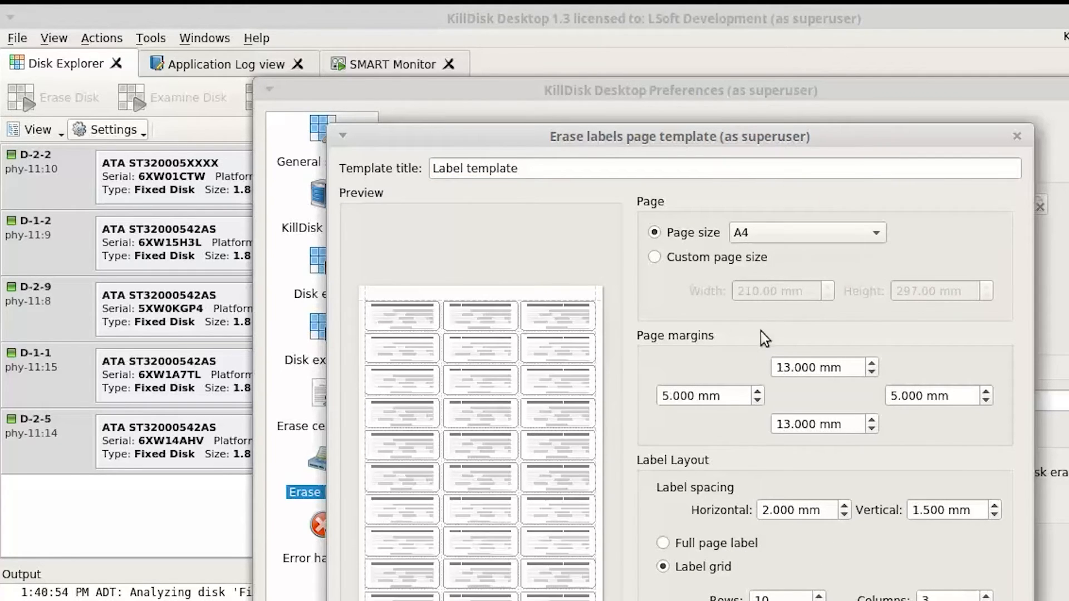
{"action": "left_click", "coordinate": [844, 515]}
{"action": "left_click", "coordinate": [845, 515]}
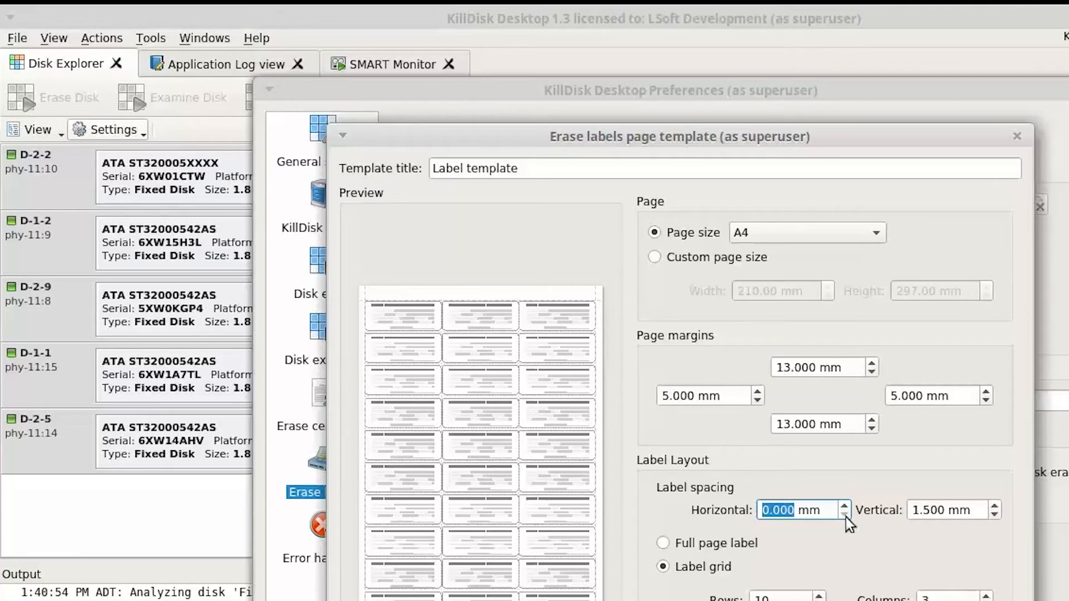
{"action": "left_click", "coordinate": [807, 600]}
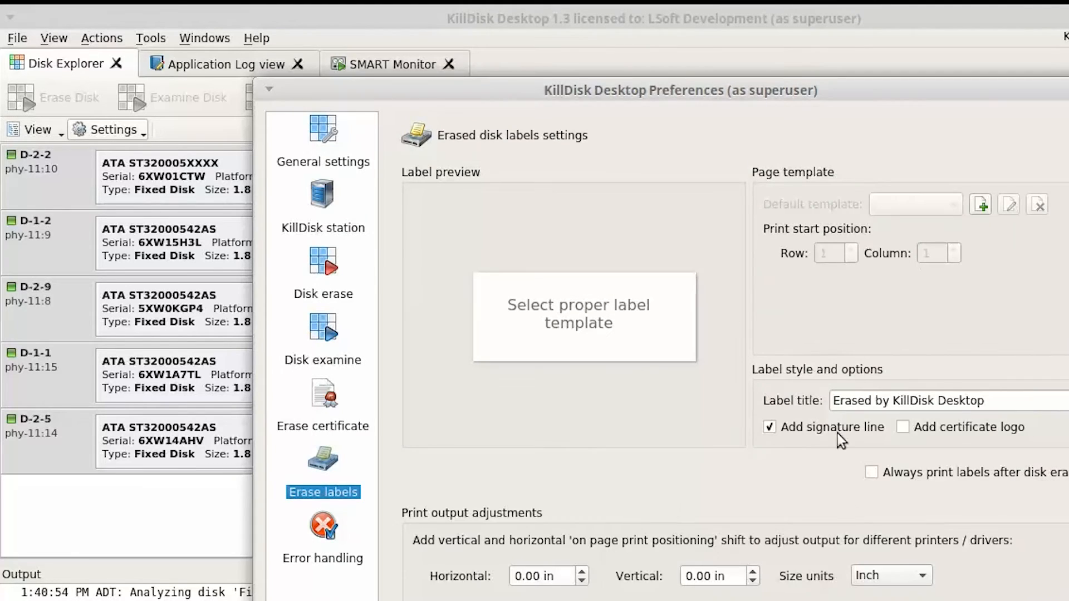
Add the certificate logo to the erase labels and create a page template with its default settings
{"action": "left_click", "coordinate": [902, 426]}
{"action": "left_click", "coordinate": [981, 205]}
{"action": "left_click", "coordinate": [835, 600]}
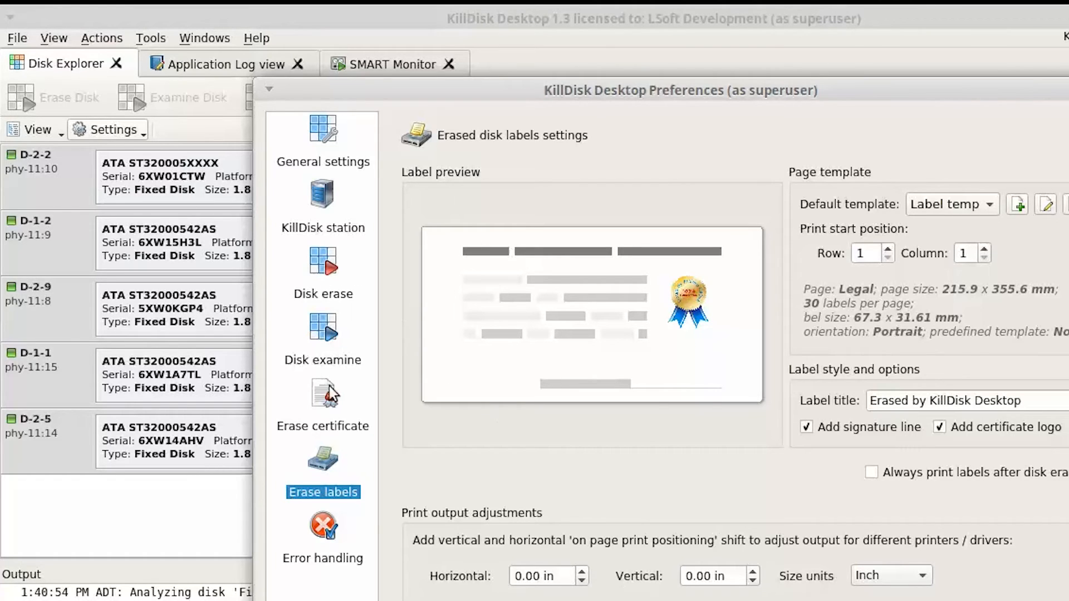
{"action": "left_click", "coordinate": [329, 534]}
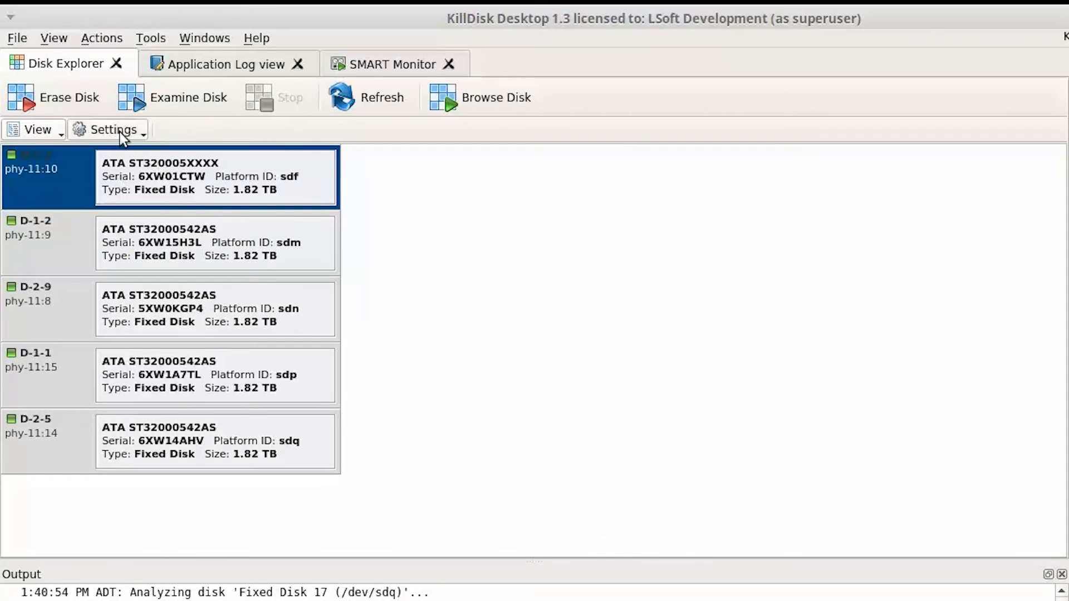
Show removable devices among the disk bays and hide them again
{"action": "left_click", "coordinate": [119, 132]}
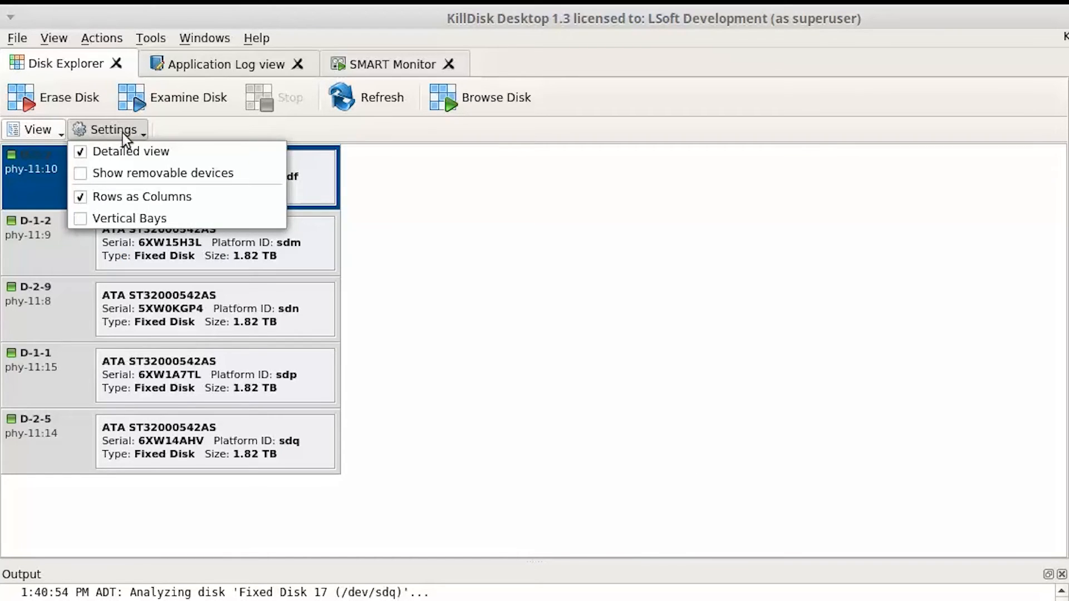
{"action": "left_click", "coordinate": [143, 173]}
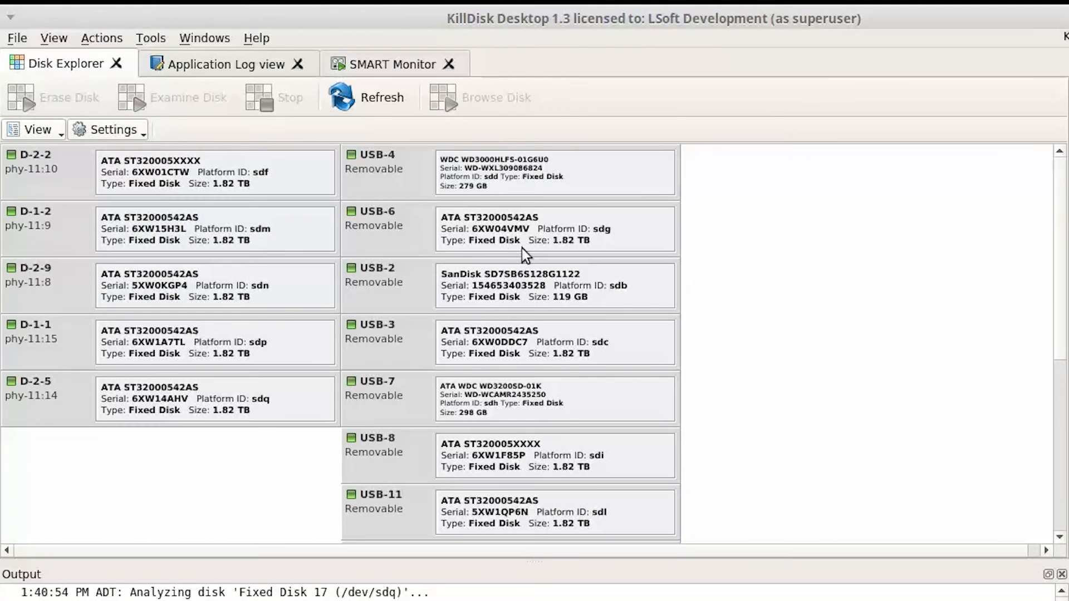
{"action": "left_click", "coordinate": [125, 131]}
{"action": "left_click", "coordinate": [129, 172]}
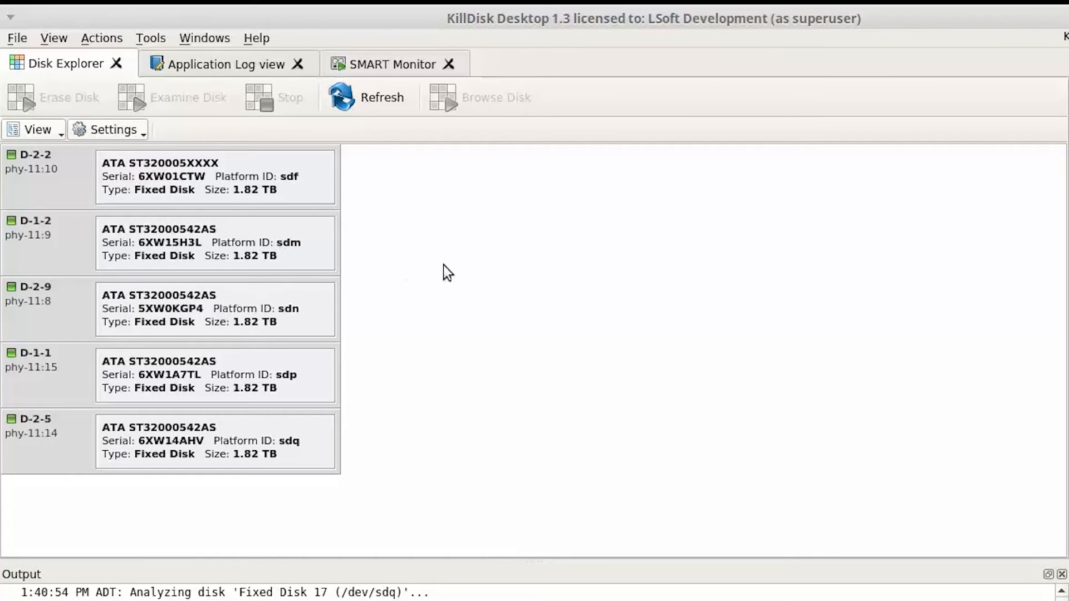
Start a partial examination of the entire disk in bay D-2-2, reading 10% of the sectors
{"action": "left_click", "coordinate": [176, 192]}
{"action": "left_click", "coordinate": [172, 96]}
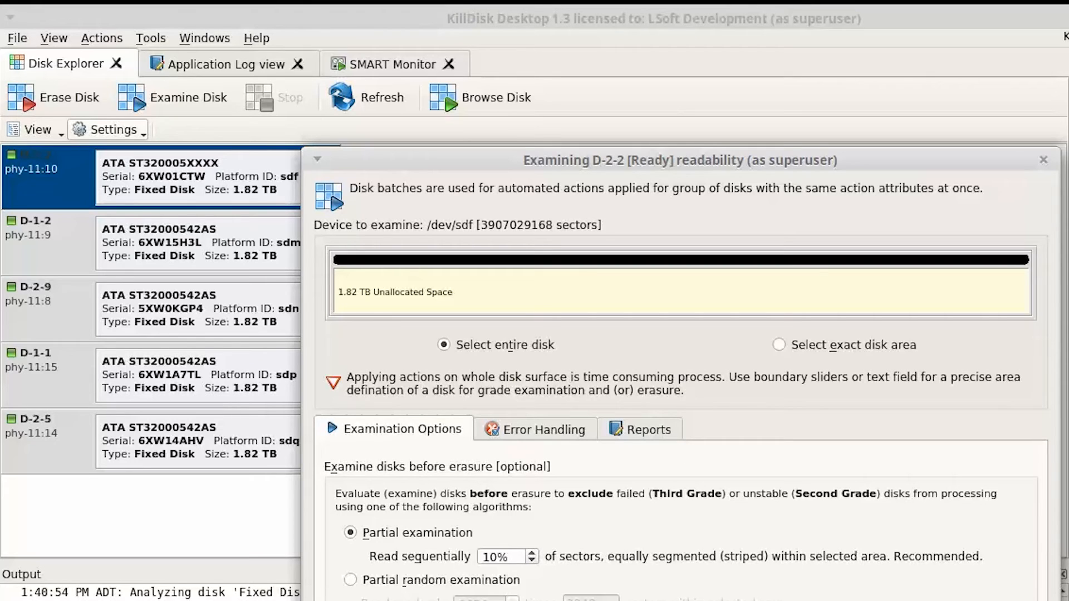
{"action": "key", "text": "Return"}
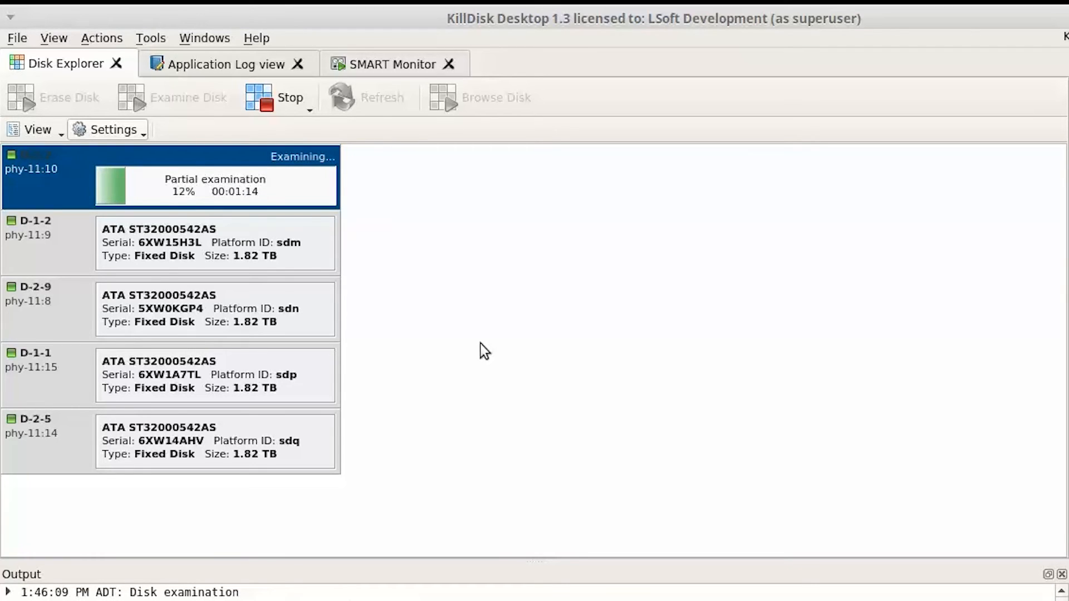
Select the disks in bays D-1-2 and D-2-9 together and open their erase options
{"action": "left_click", "coordinate": [296, 256]}
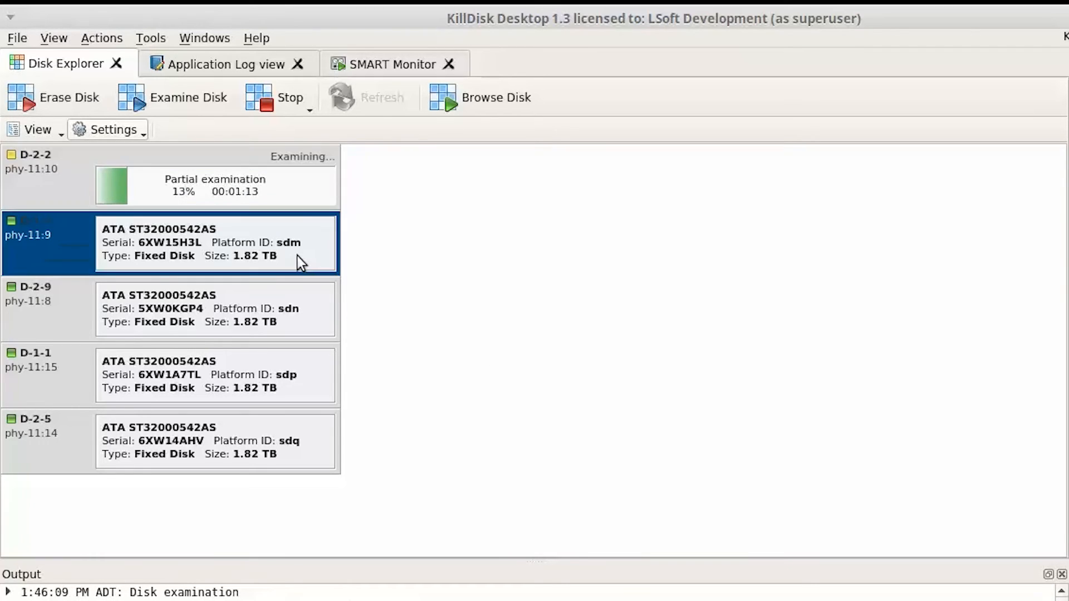
{"action": "left_click", "coordinate": [271, 322]}
{"action": "left_click", "coordinate": [259, 254], "text": "ctrl"}
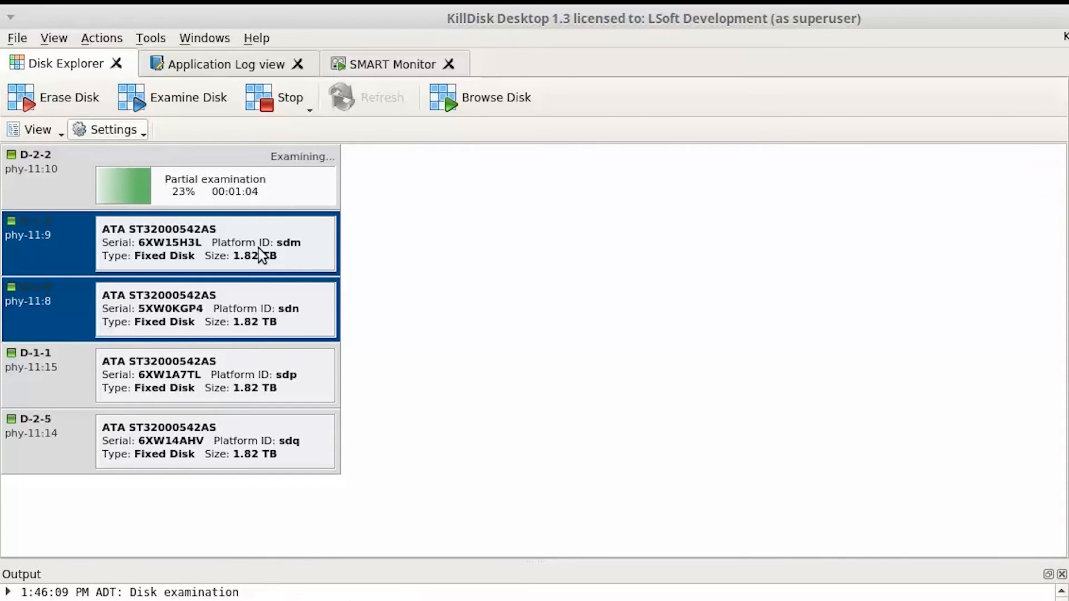
{"action": "left_click", "coordinate": [98, 100]}
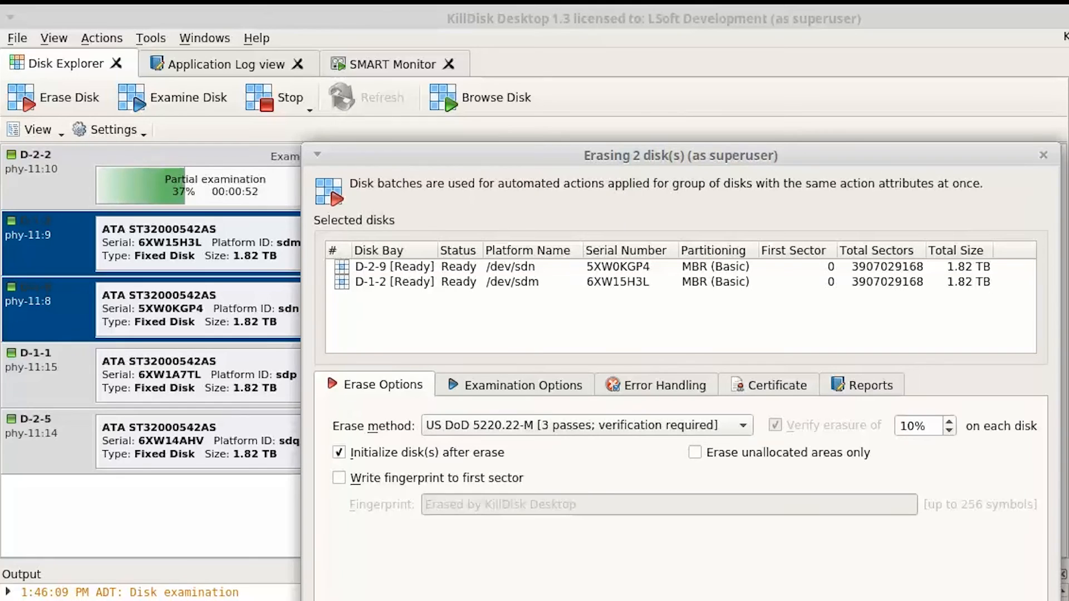
Add the line "Disk 2 & 3" below the existing technician comment for the certificate and start erasing both disks
{"action": "left_click", "coordinate": [788, 385]}
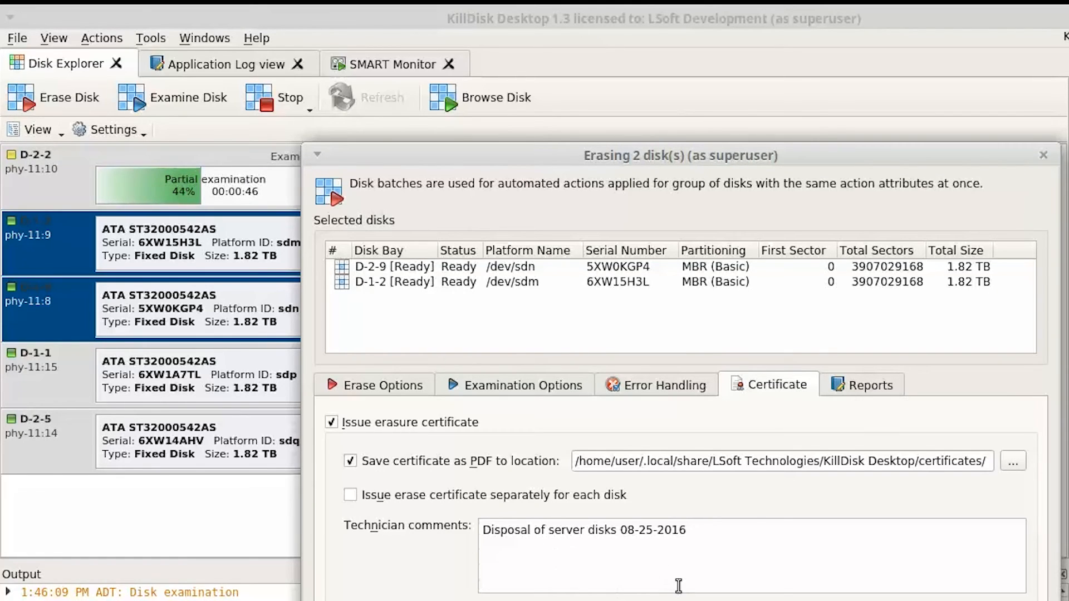
{"action": "key", "text": "Return"}
{"action": "key", "text": "Return"}
{"action": "type", "text": "D"}
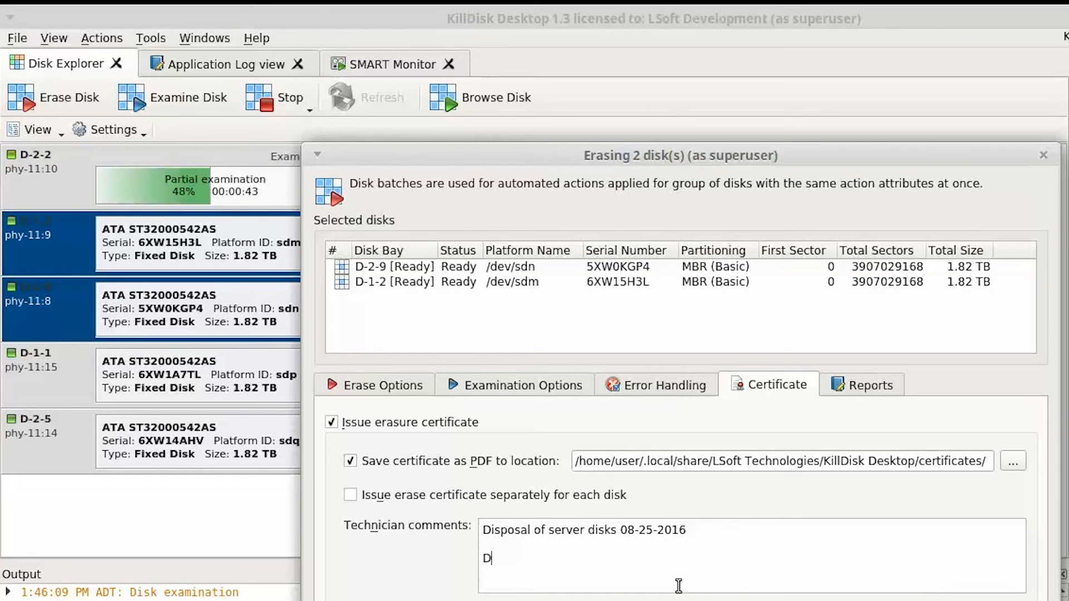
{"action": "type", "text": "isd 2 & 3"}
{"action": "left_click", "coordinate": [508, 558]}
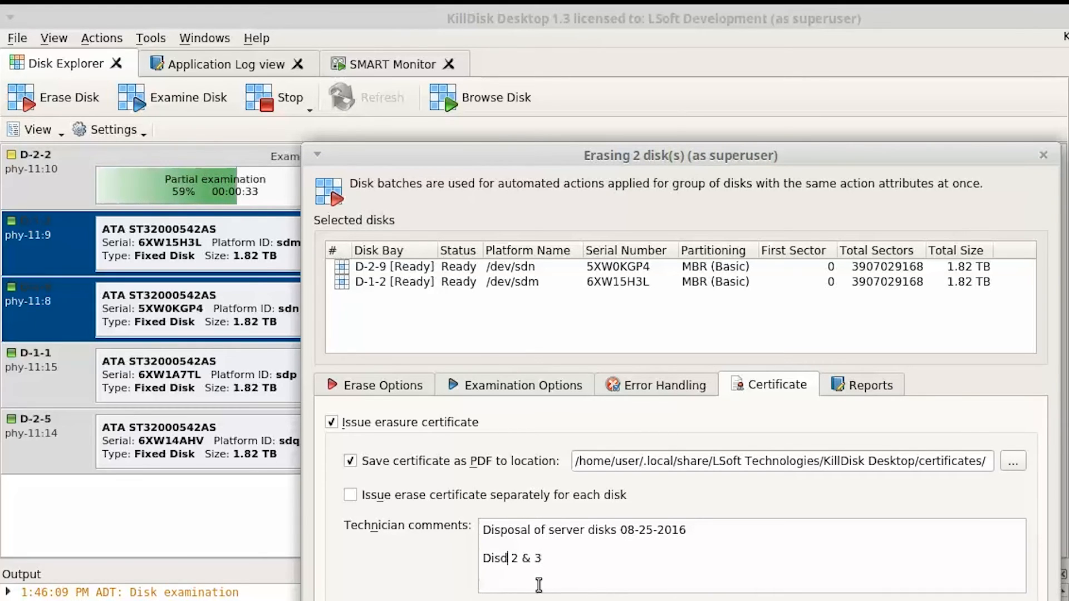
{"action": "key", "text": "BackSpace"}
{"action": "type", "text": "k"}
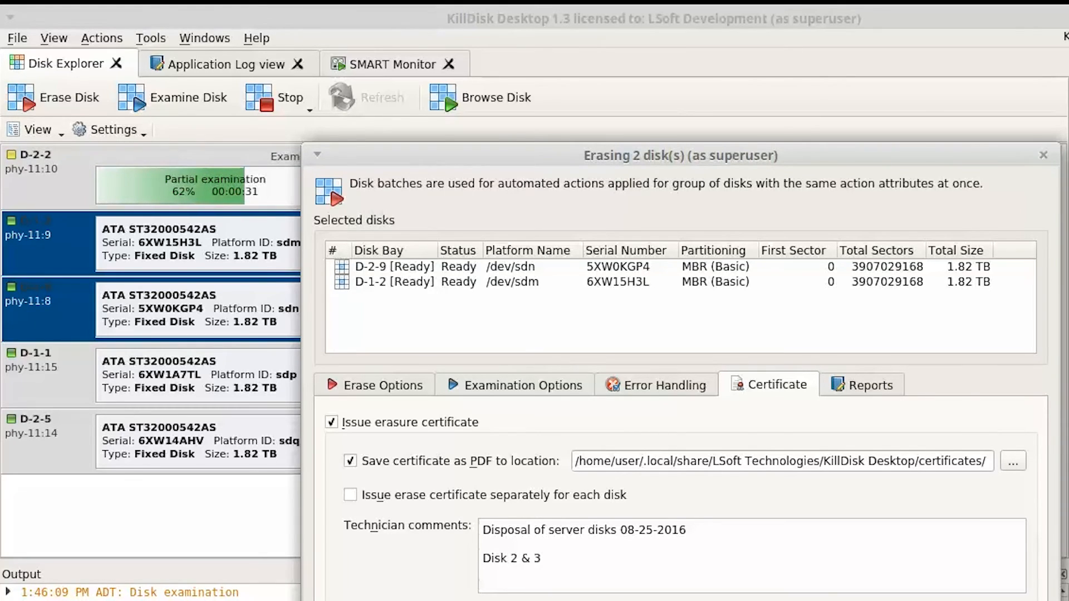
{"action": "key", "text": "Return"}
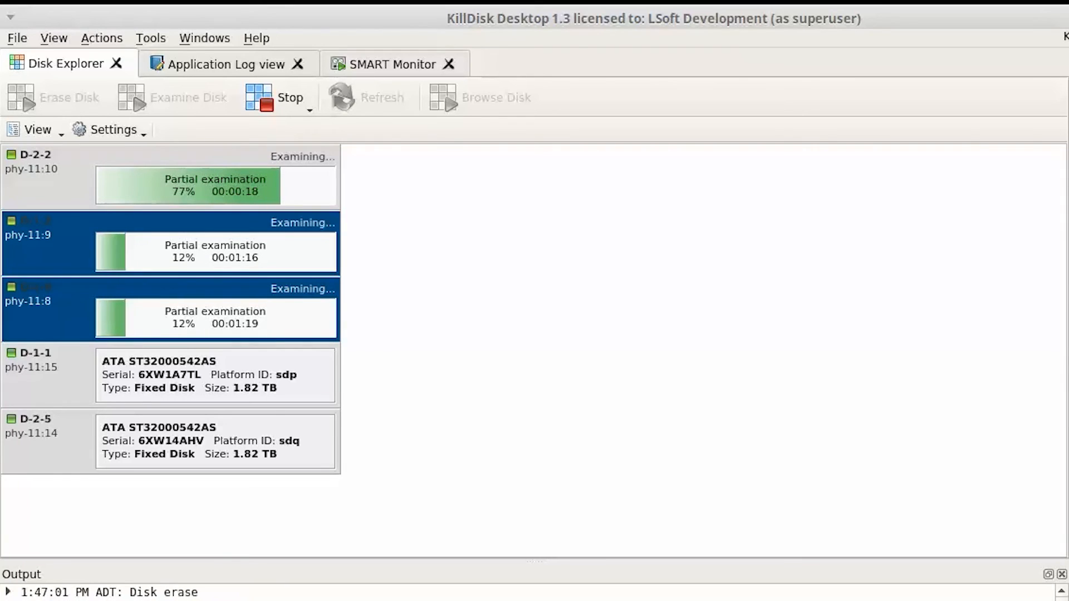
View the KillDisk Desktop data folder in the file manager, browse the file system root and network locations, and leave
{"action": "left_click", "coordinate": [112, 131]}
{"action": "left_click", "coordinate": [143, 175]}
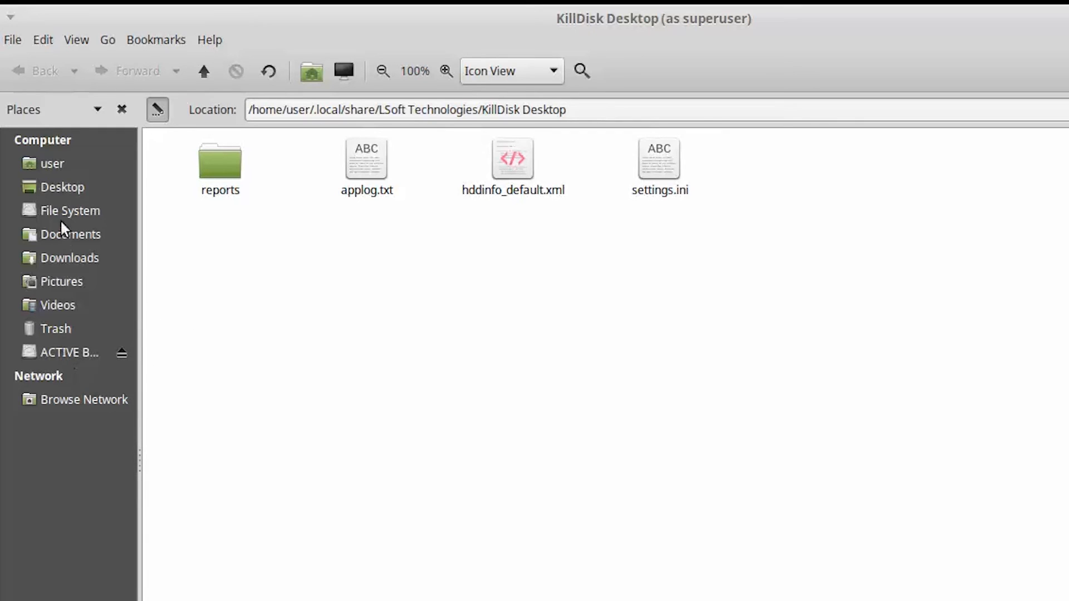
{"action": "left_click", "coordinate": [56, 210]}
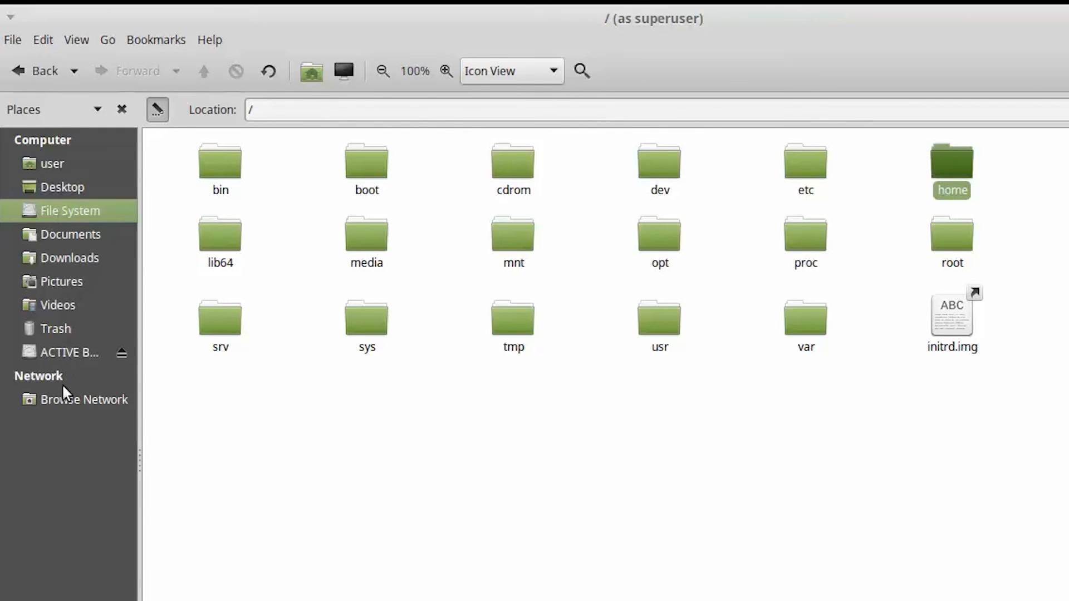
{"action": "left_click", "coordinate": [68, 399]}
{"action": "left_click", "coordinate": [743, 472]}
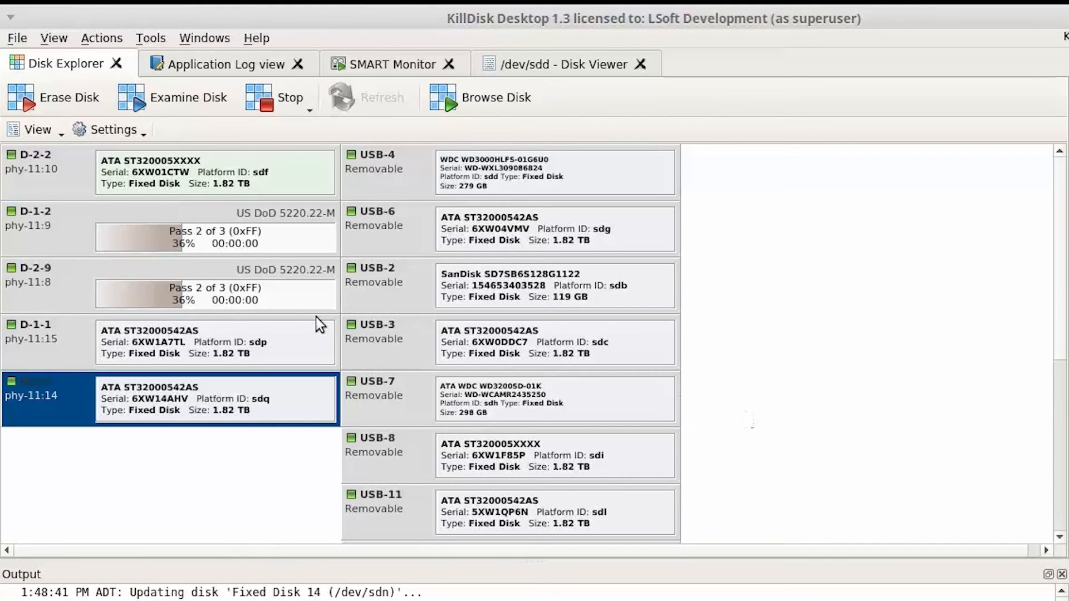
Ignore the verification error on Fixed Disk 13 (/dev/sdm) and select the disk in bay D-2-9
{"action": "left_click", "coordinate": [284, 253]}
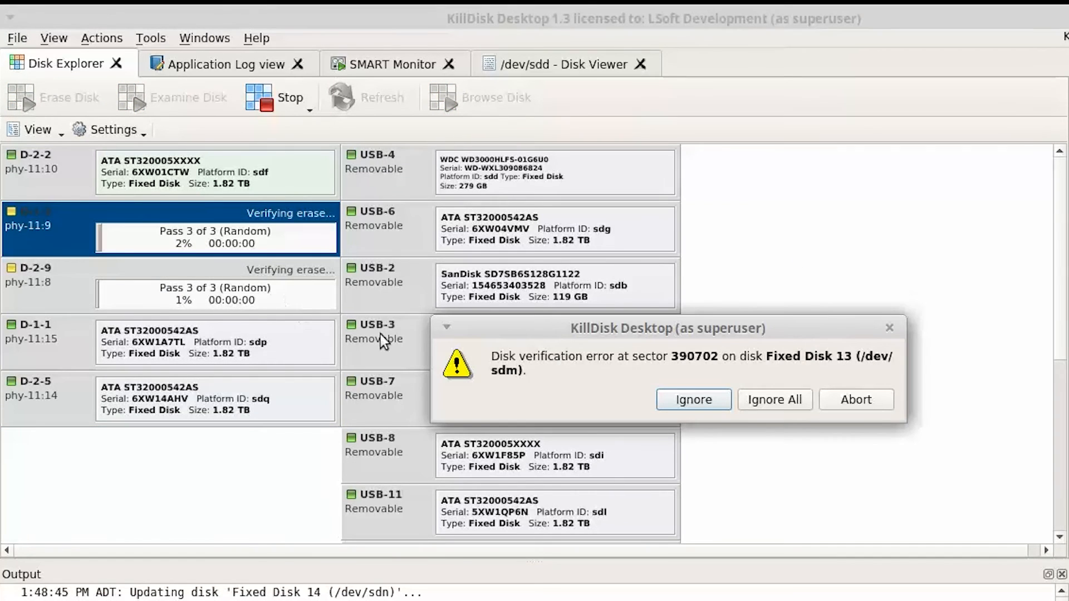
{"action": "left_click", "coordinate": [694, 399]}
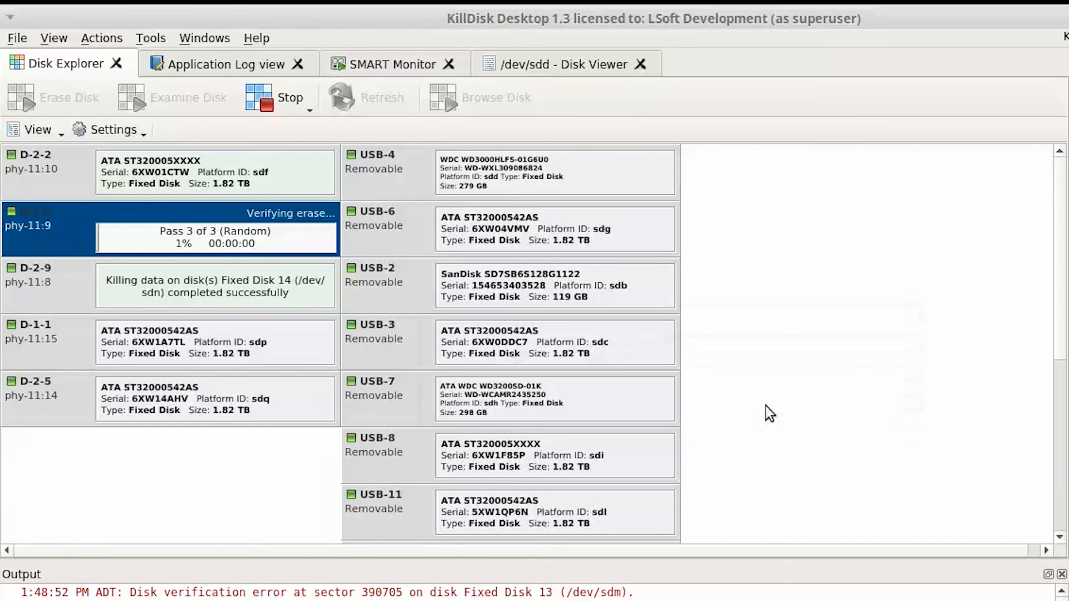
{"action": "left_click", "coordinate": [257, 300]}
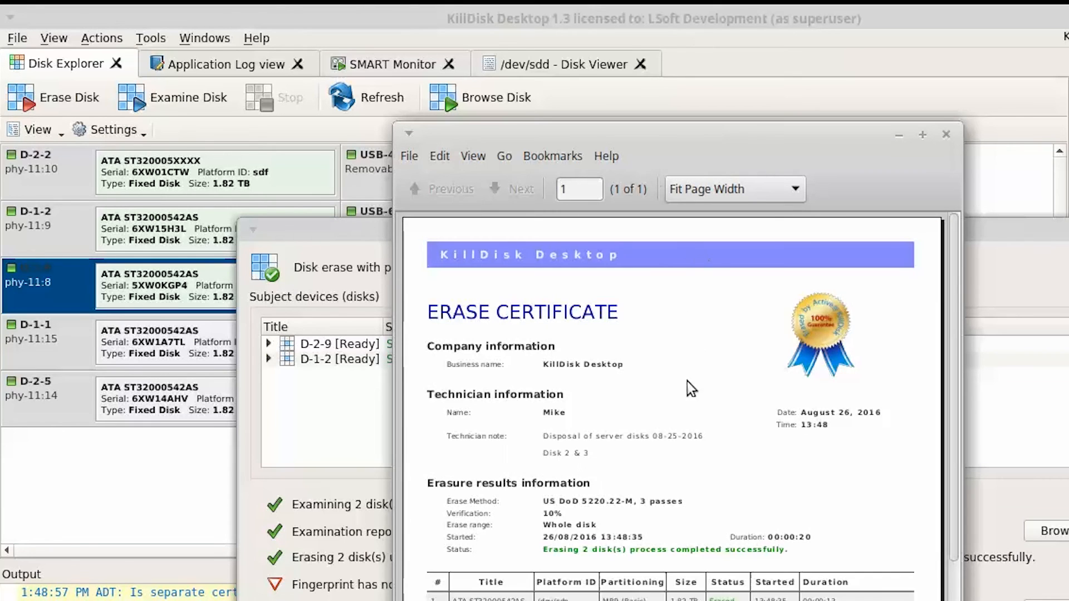
Enlarge and reposition the erase certificate window, examine the certificate's technician notes and erasure results, and return to the disk bays
{"action": "scroll", "coordinate": [690, 424], "scroll_direction": "down", "scroll_amount": 3}
{"action": "scroll", "coordinate": [690, 424], "scroll_direction": "up", "scroll_amount": 3}
{"action": "mouse_move", "coordinate": [594, 136]}
{"action": "left_mouse_down"}
{"action": "mouse_move", "coordinate": [414, 95]}
{"action": "mouse_move", "coordinate": [237, 27]}
{"action": "left_mouse_up"}
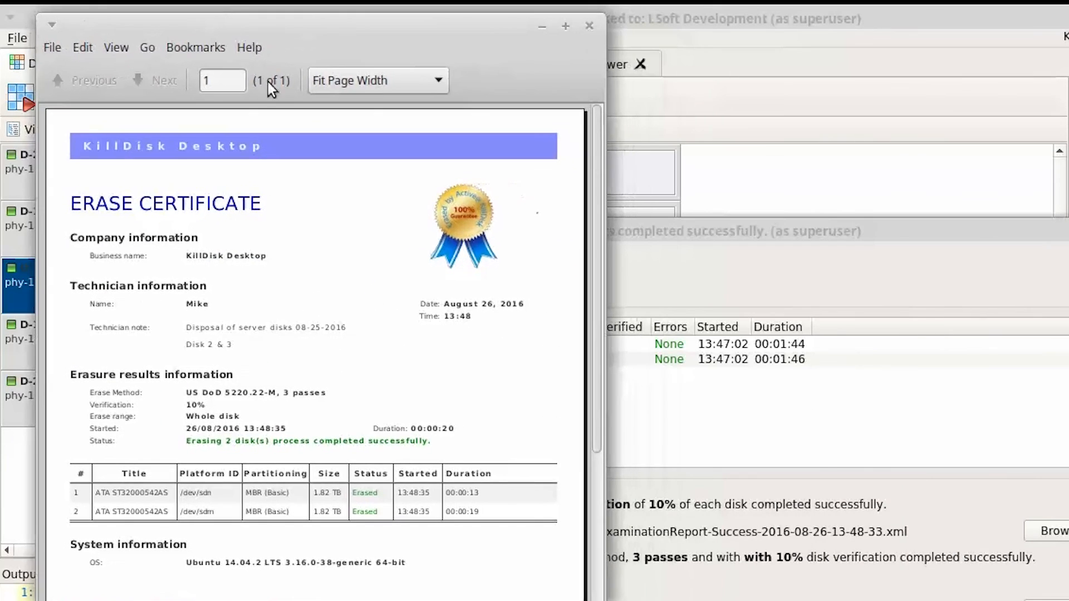
{"action": "left_click", "coordinate": [601, 599]}
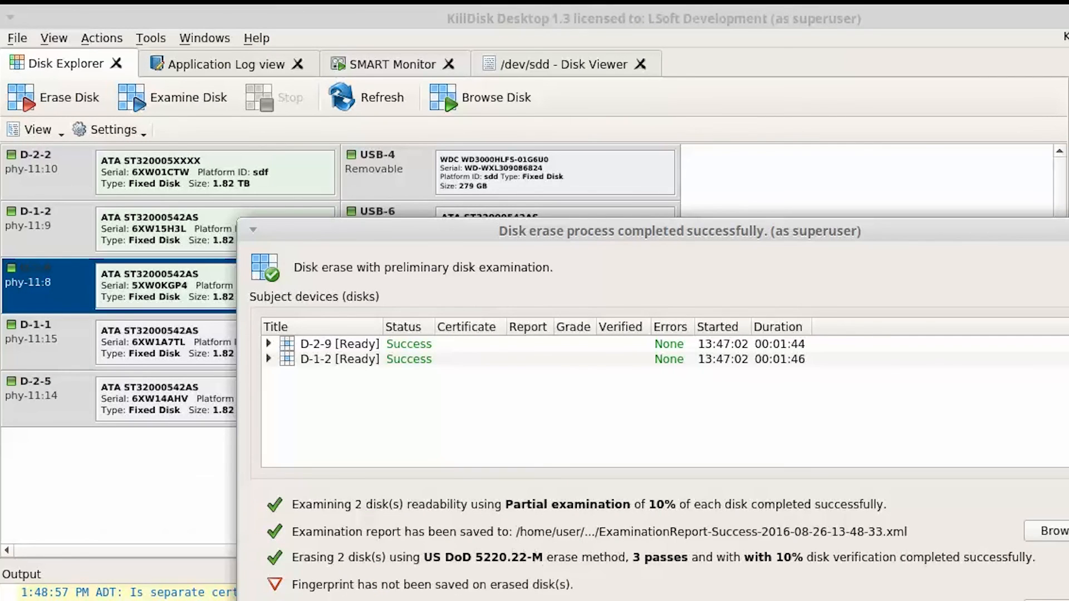
{"action": "key", "text": "alt+Tab"}
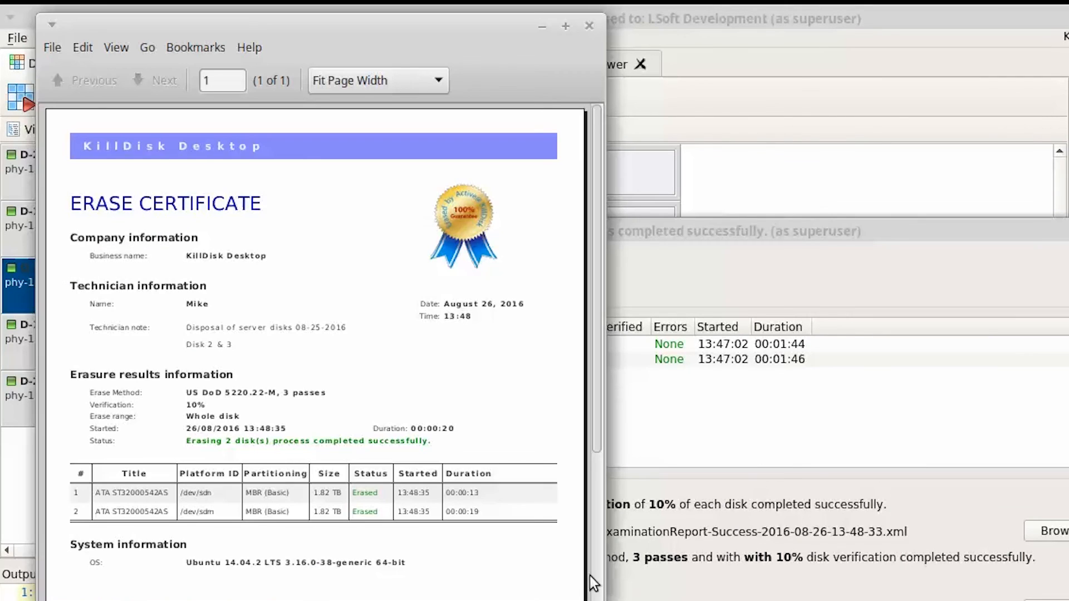
{"action": "left_click_drag", "start_coordinate": [602, 595], "coordinate": [935, 594]}
{"action": "left_click_drag", "start_coordinate": [475, 26], "coordinate": [676, 19]}
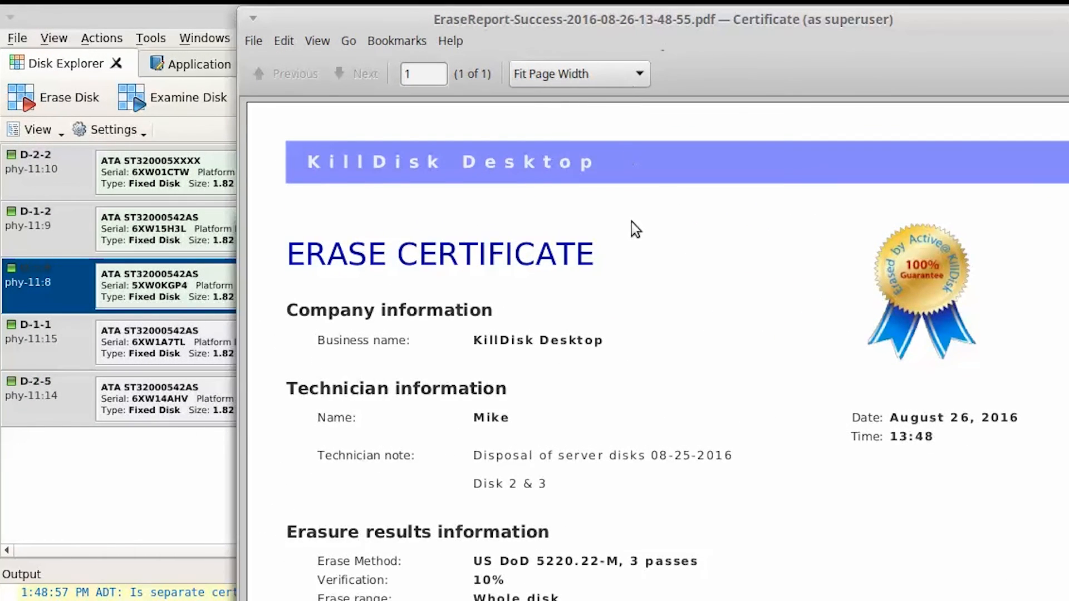
{"action": "scroll", "coordinate": [634, 234], "scroll_direction": "down", "scroll_amount": 3}
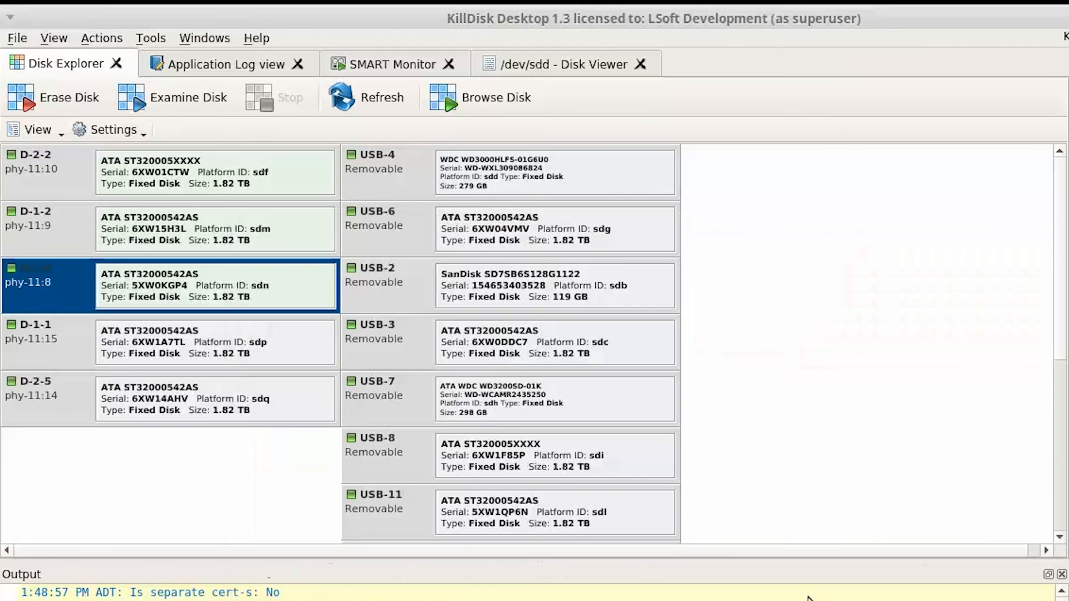
{"action": "left_click", "coordinate": [773, 473]}
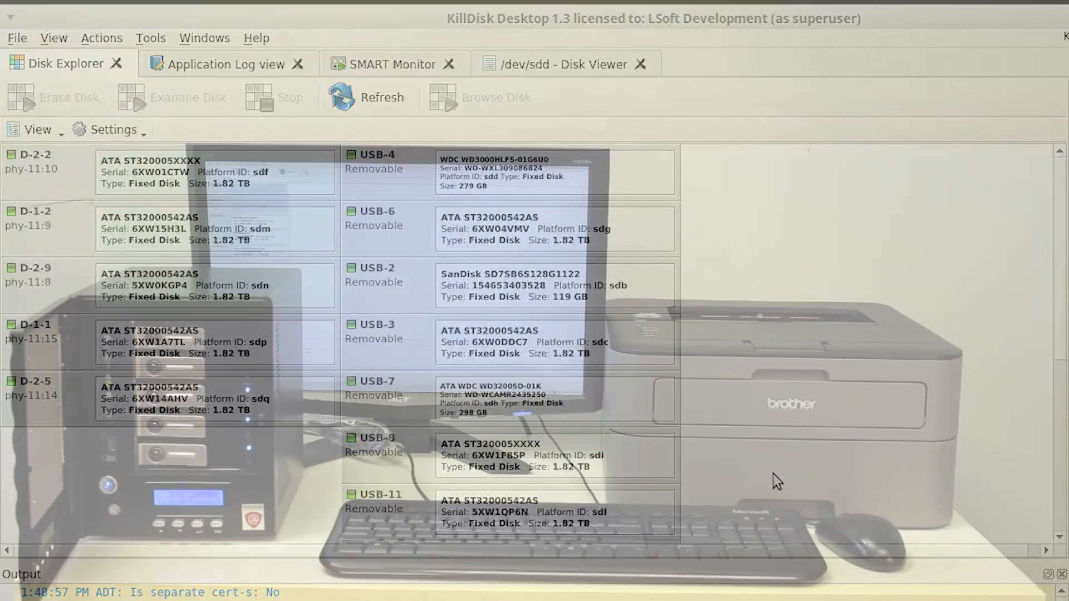